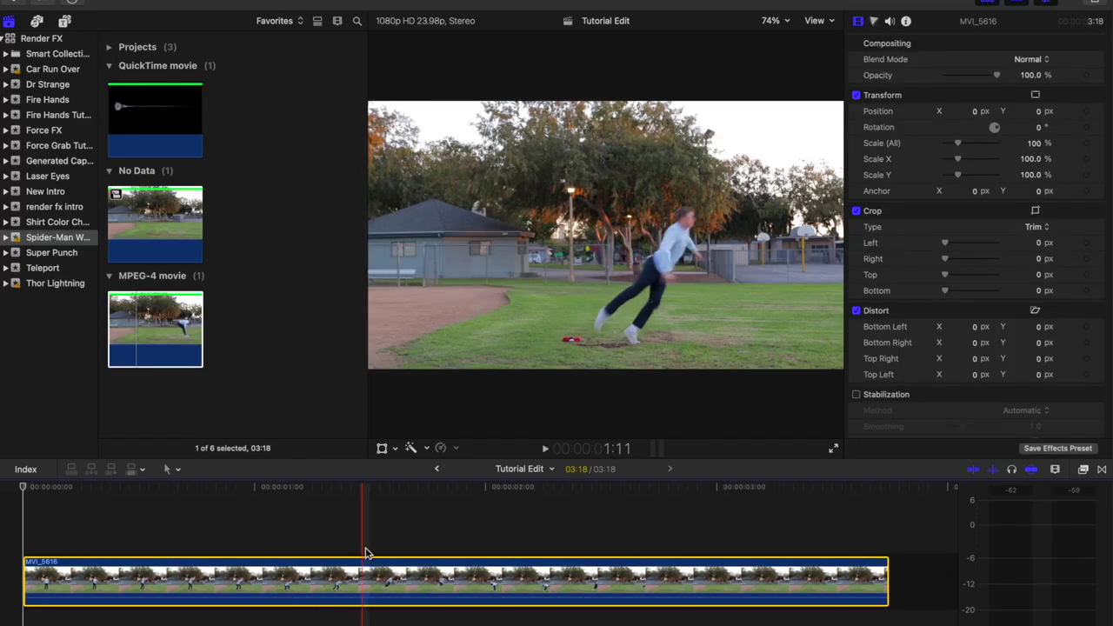
Step: Trim the jump clip's end at 01:13 and append the Clean Plate clip after it
{"action": "key", "text": "alt+bracketright"}
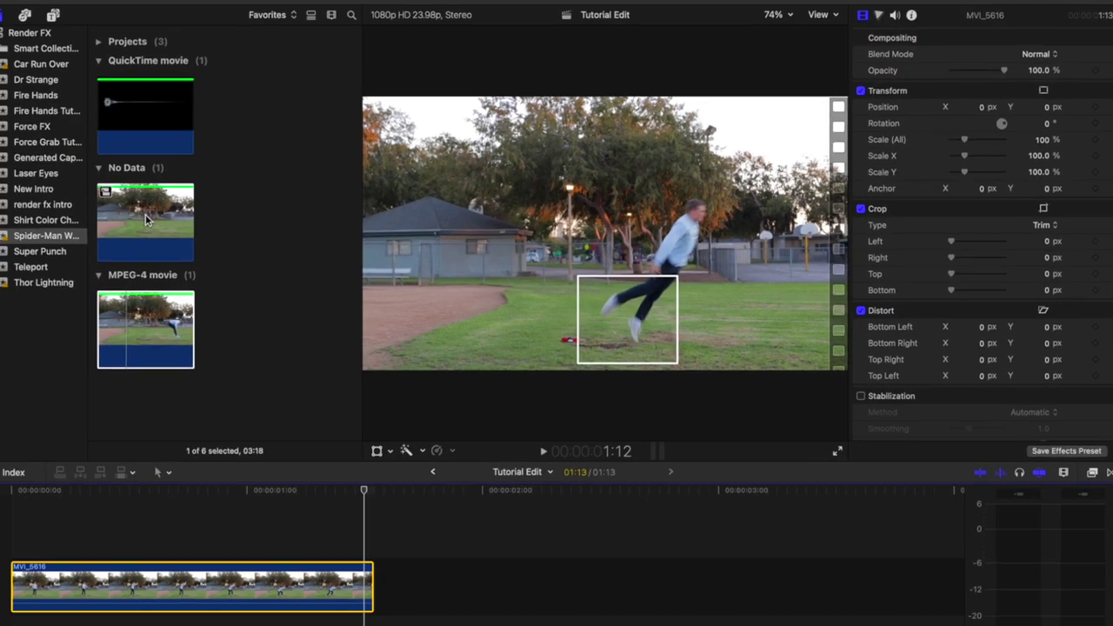
{"action": "left_click", "coordinate": [155, 222]}
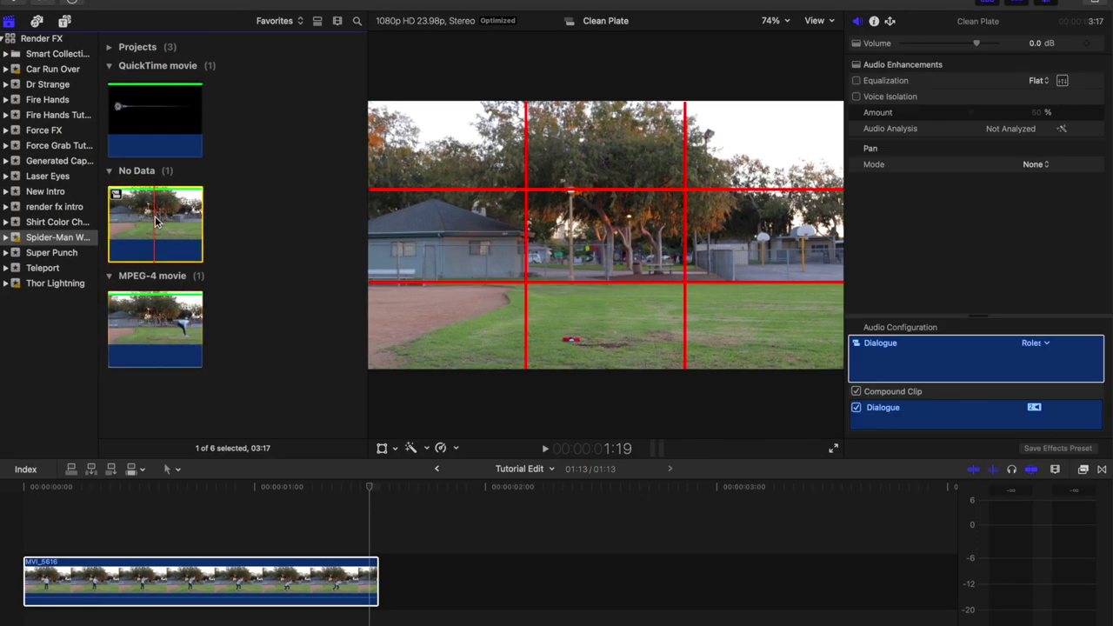
{"action": "key", "text": "e"}
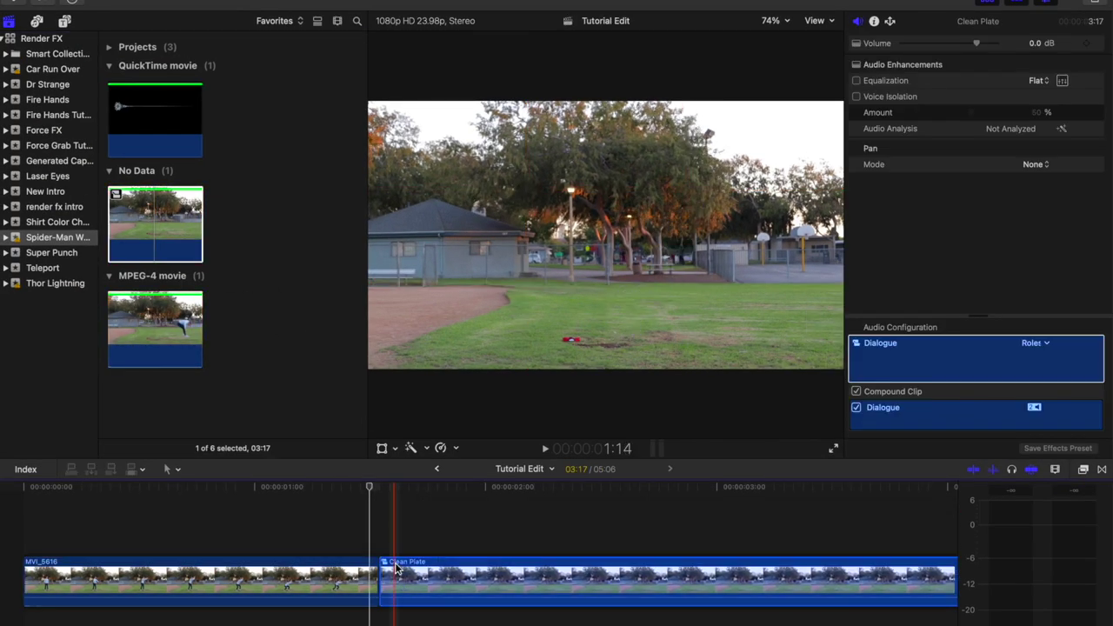
Step: Select the MVI_5616 jump clip and add a freeze frame at its end
{"action": "left_click", "coordinate": [396, 567]}
{"action": "left_click", "coordinate": [372, 574]}
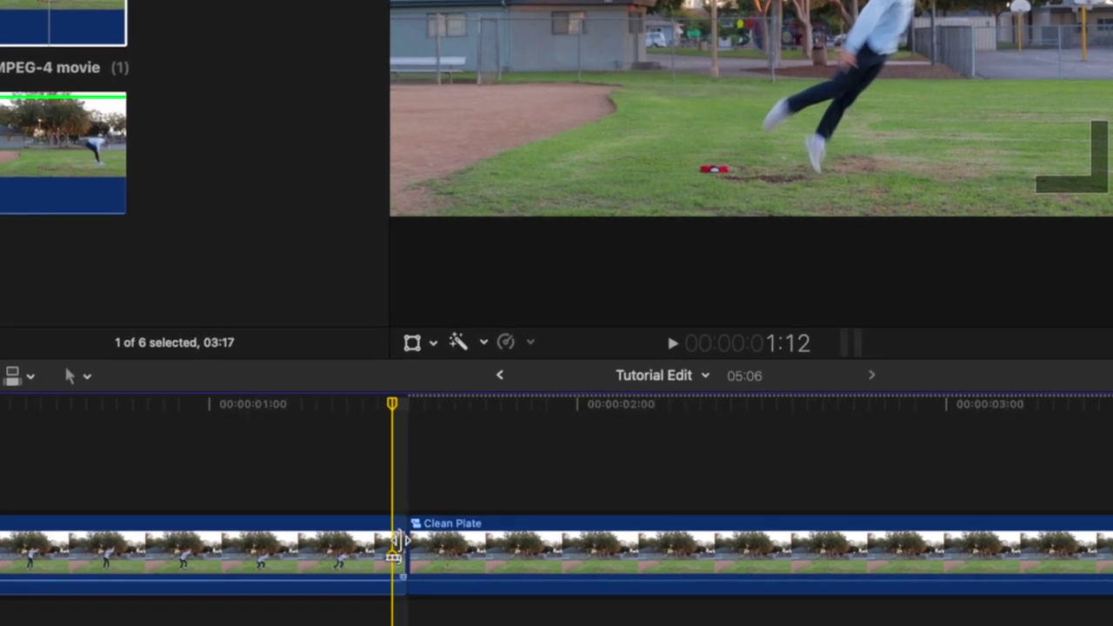
{"action": "left_click", "coordinate": [398, 545]}
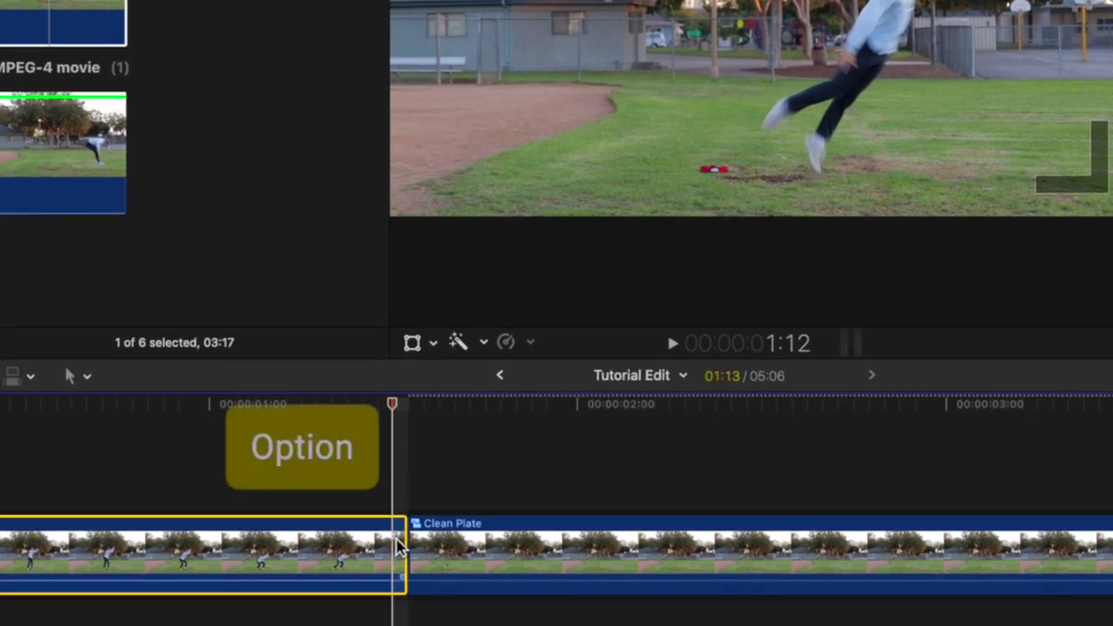
{"action": "key", "text": "alt+f"}
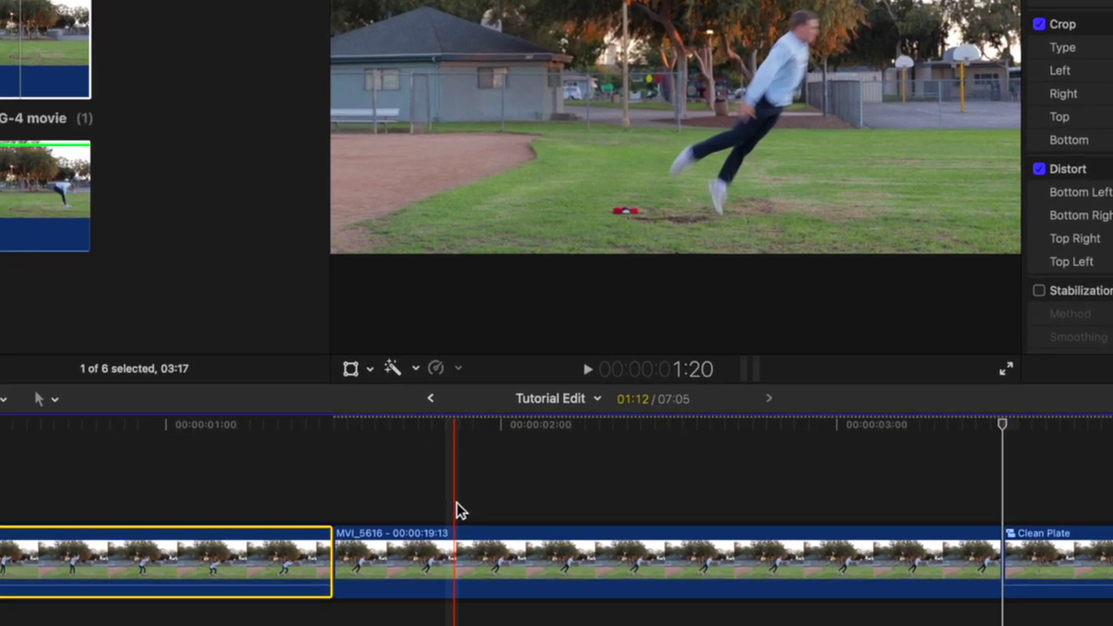
Step: Set the freeze frame's duration to 6 frames and lift it above the Clean Plate clip
{"action": "left_click", "coordinate": [456, 577]}
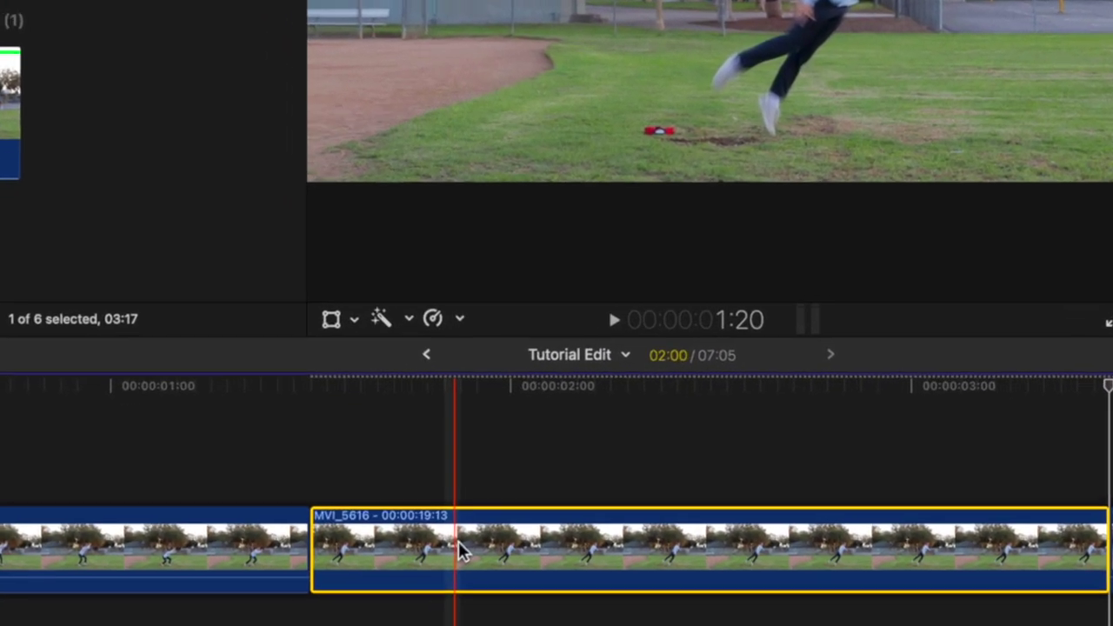
{"action": "key", "text": "ctrl+d"}
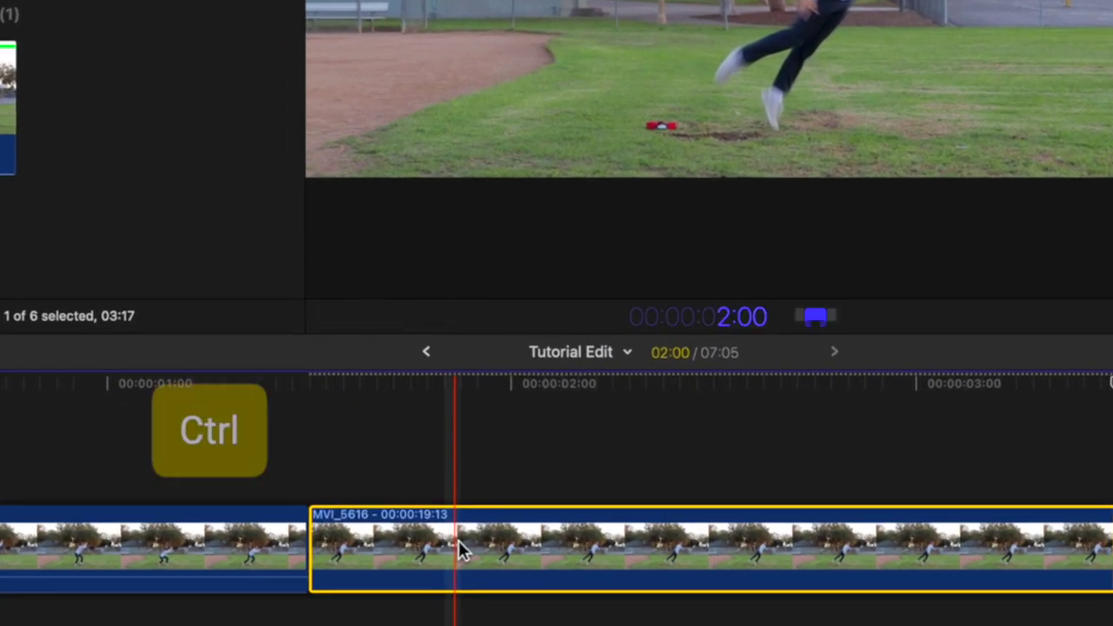
{"action": "type", "text": "6"}
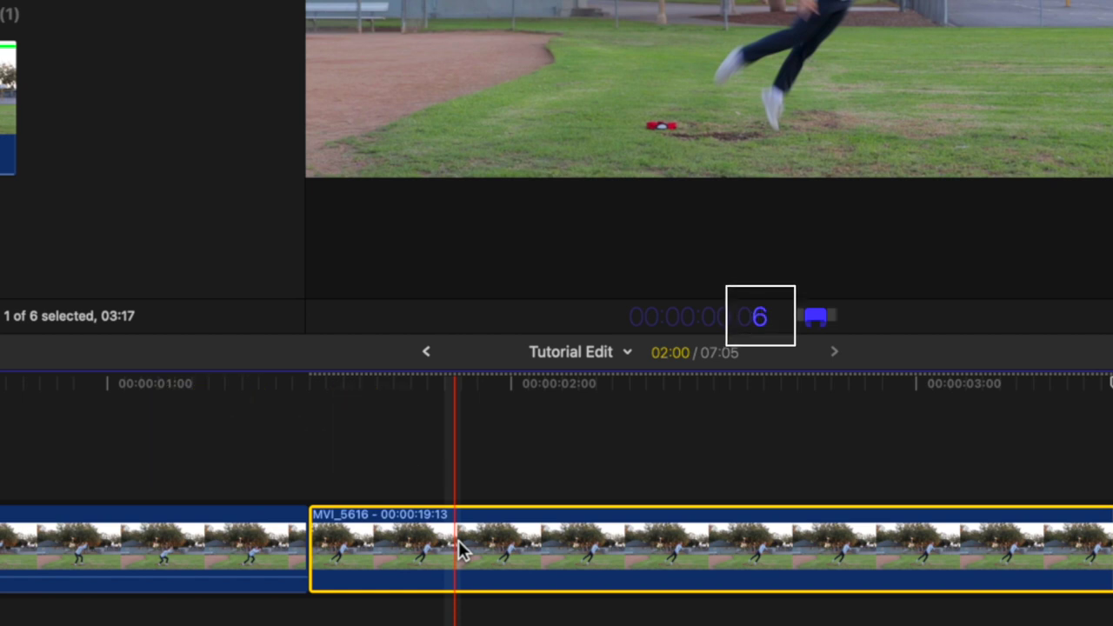
{"action": "key", "text": "Return"}
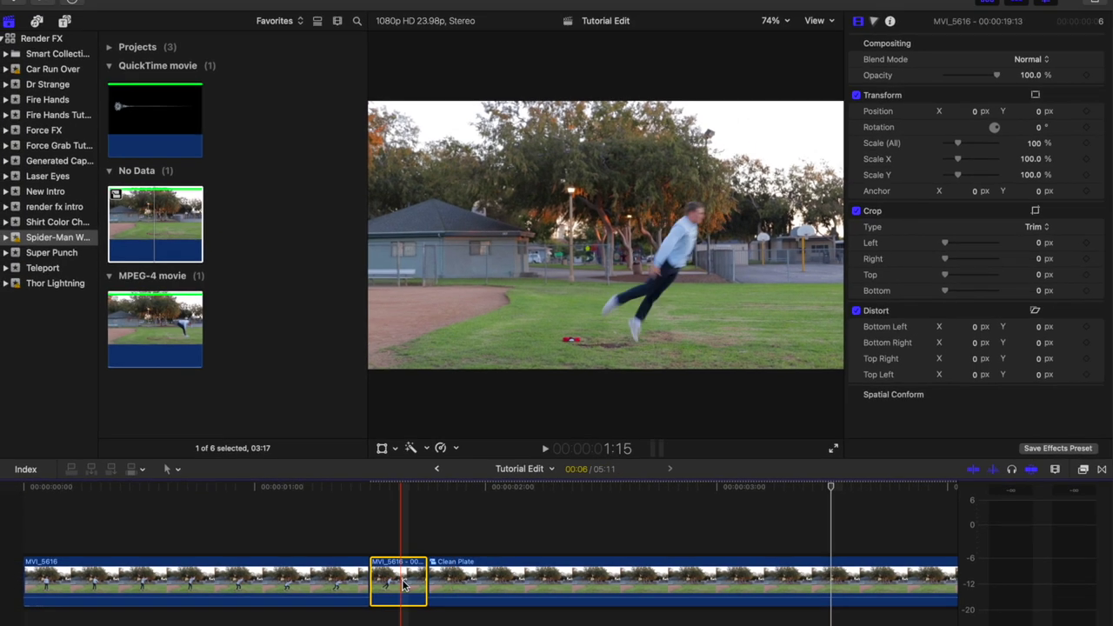
{"action": "left_click_drag", "start_coordinate": [403, 584], "coordinate": [401, 522]}
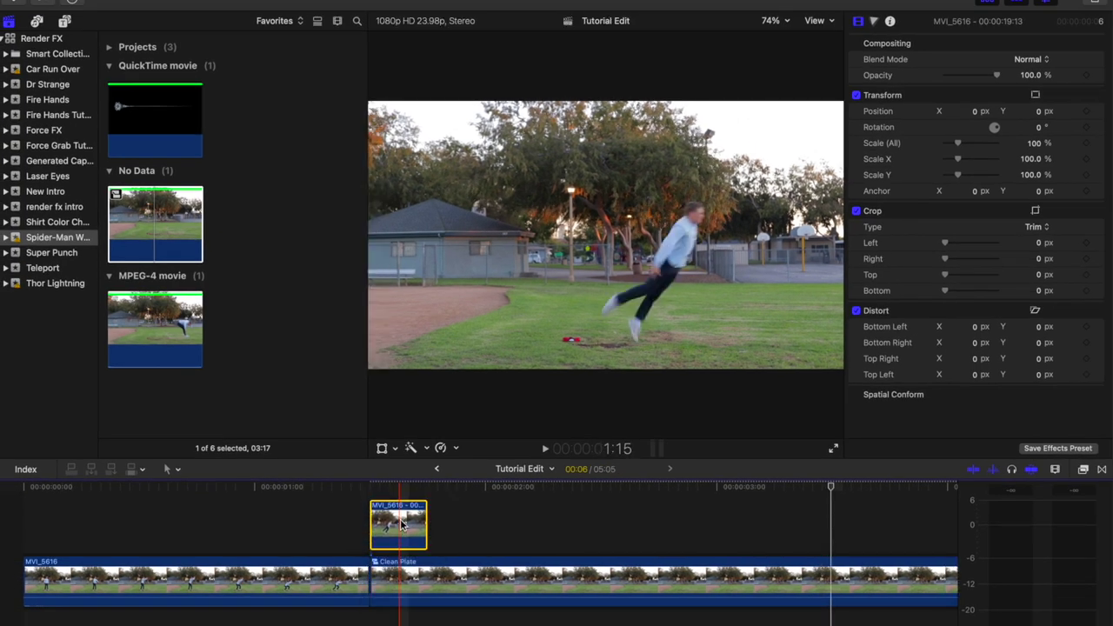
Step: Apply a Draw Mask to the freeze frame to isolate the jumper, with an enlarged viewer
{"action": "key", "text": "super+5"}
{"action": "double_click", "coordinate": [839, 524]}
{"action": "key", "text": "super+shift+1"}
{"action": "key", "text": "super+equal"}
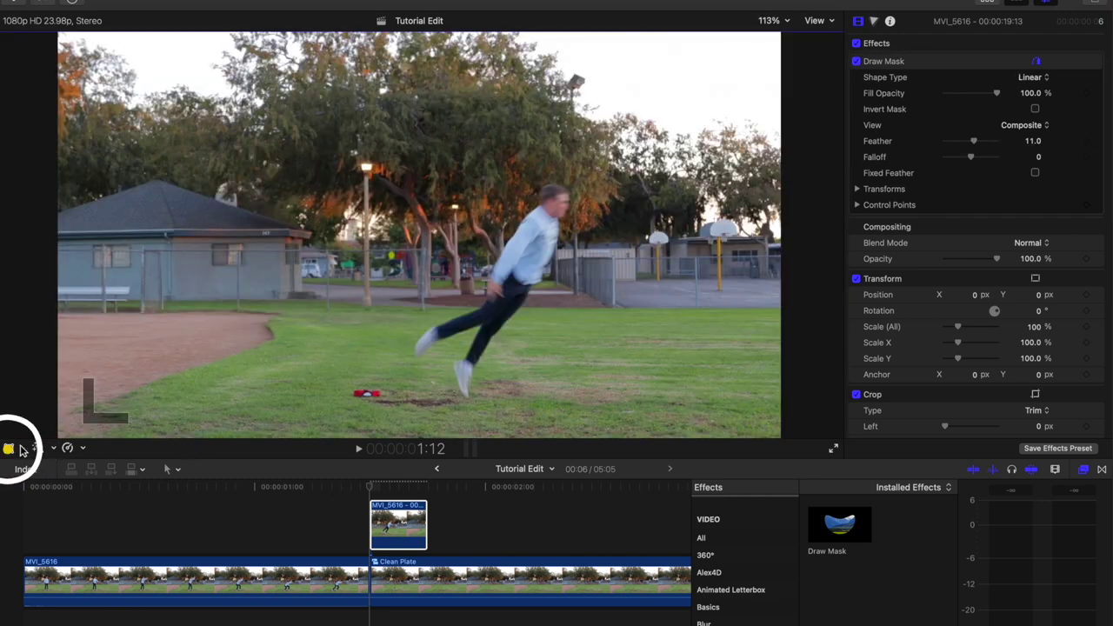
Step: Keyframe the masked figure's position so he flies up and right out of frame
{"action": "left_click", "coordinate": [18, 449]}
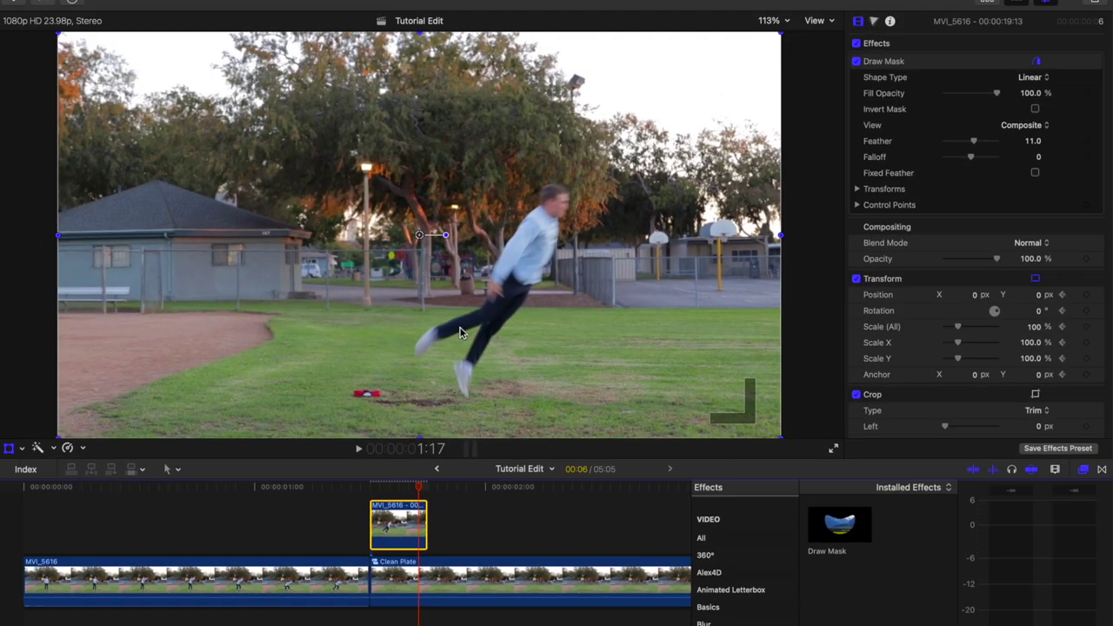
{"action": "left_click_drag", "start_coordinate": [525, 140], "coordinate": [573, 73]}
{"action": "left_click_drag", "start_coordinate": [497, 281], "coordinate": [733, 45]}
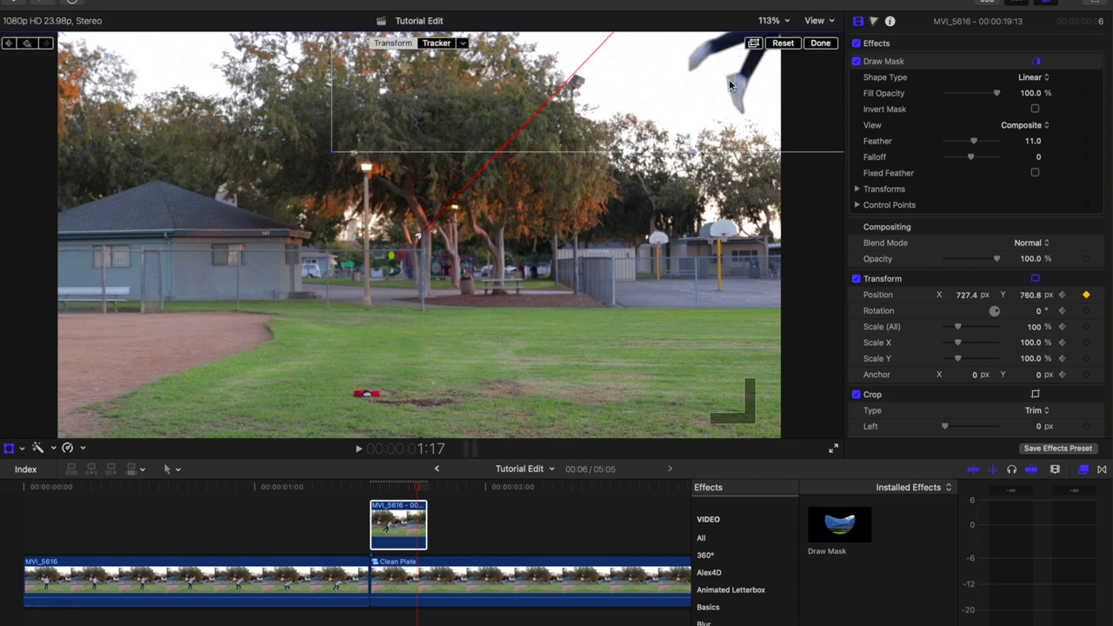
{"action": "left_click_drag", "start_coordinate": [728, 97], "coordinate": [757, 59]}
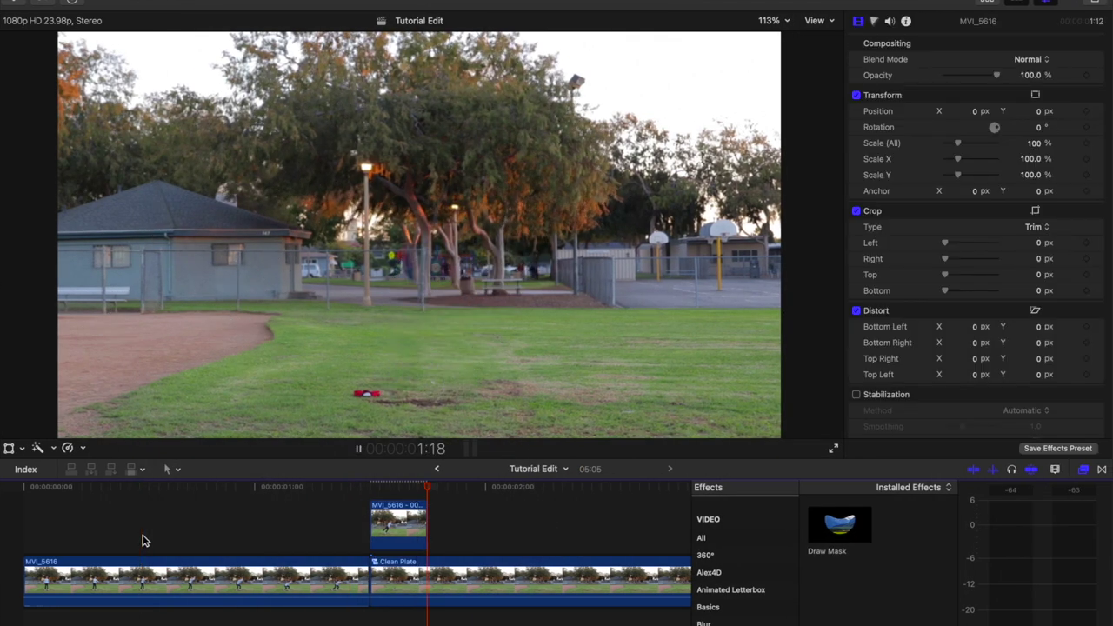
{"action": "key", "text": "space"}
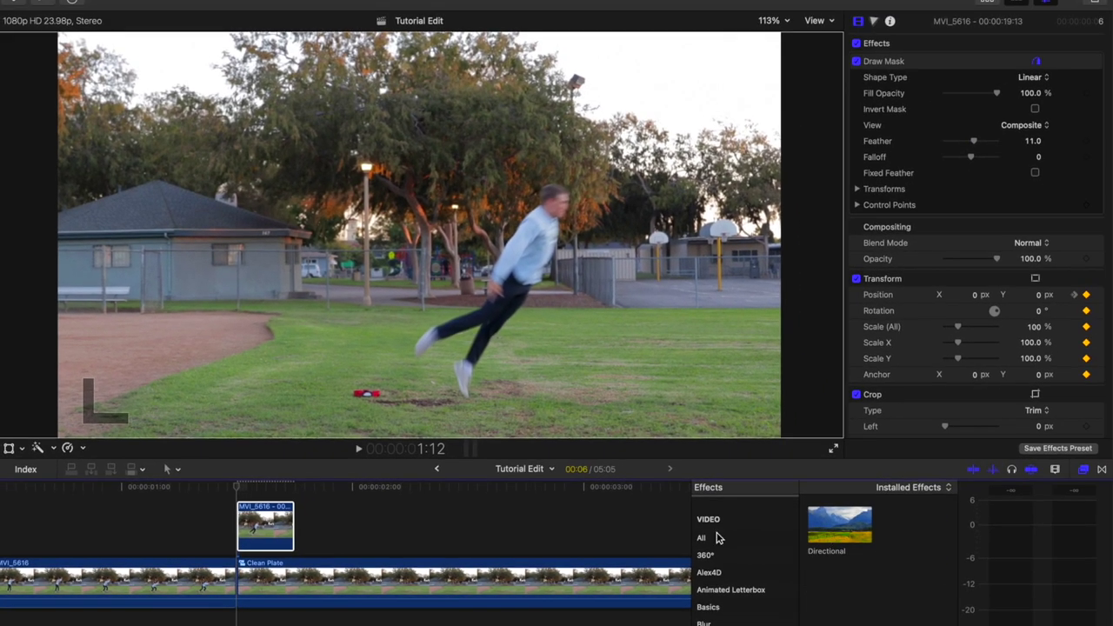
Step: Add a Directional blur angled at 48° to the freeze frame and keyframe its Amount
{"action": "left_click_drag", "start_coordinate": [839, 524], "coordinate": [265, 529]}
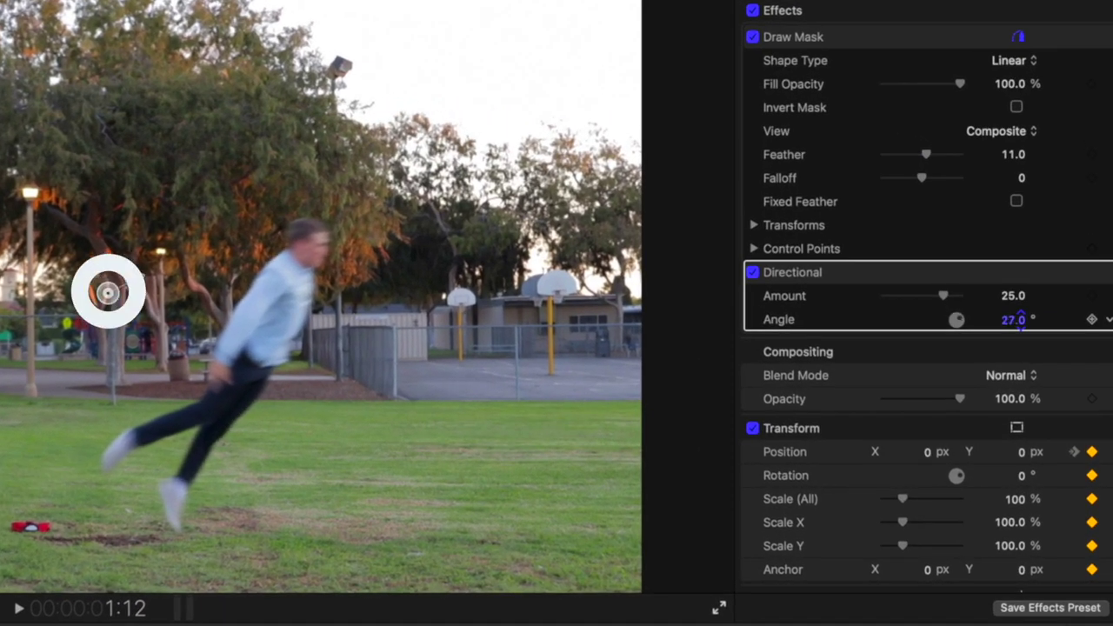
{"action": "left_click_drag", "start_coordinate": [108, 293], "coordinate": [128, 275]}
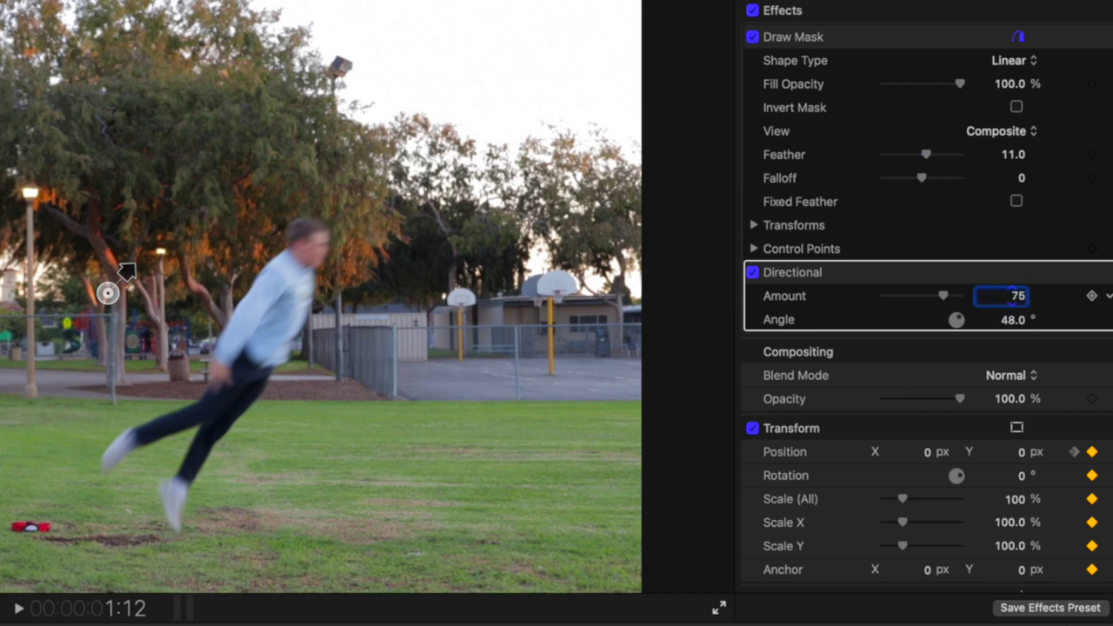
{"action": "left_click", "coordinate": [1091, 296]}
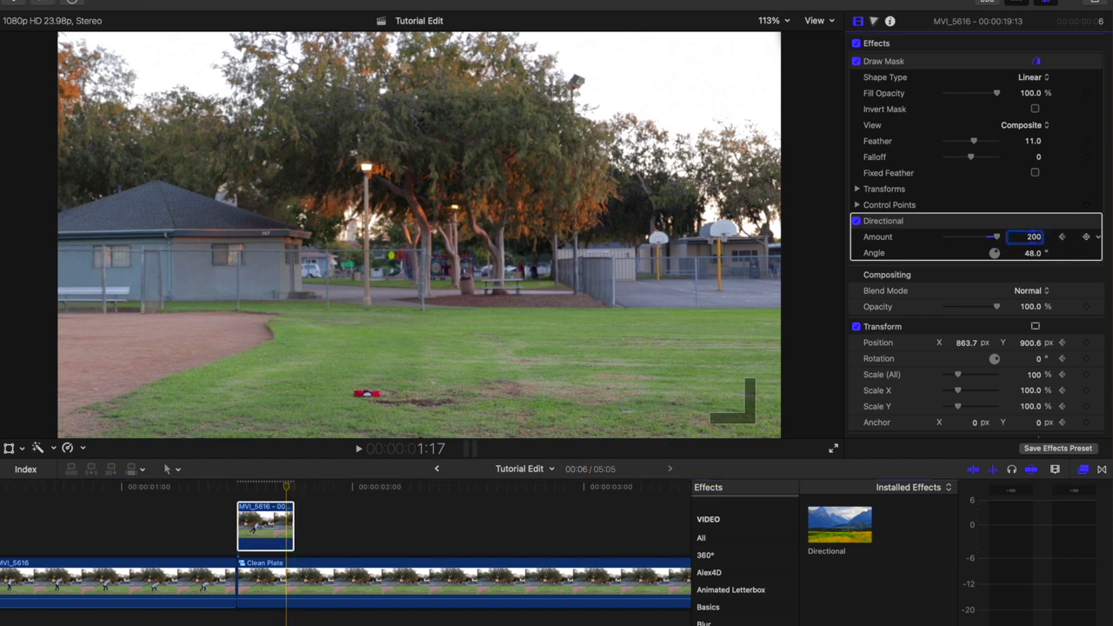
{"action": "scroll", "coordinate": [157, 527], "scroll_direction": "left", "scroll_amount": 5}
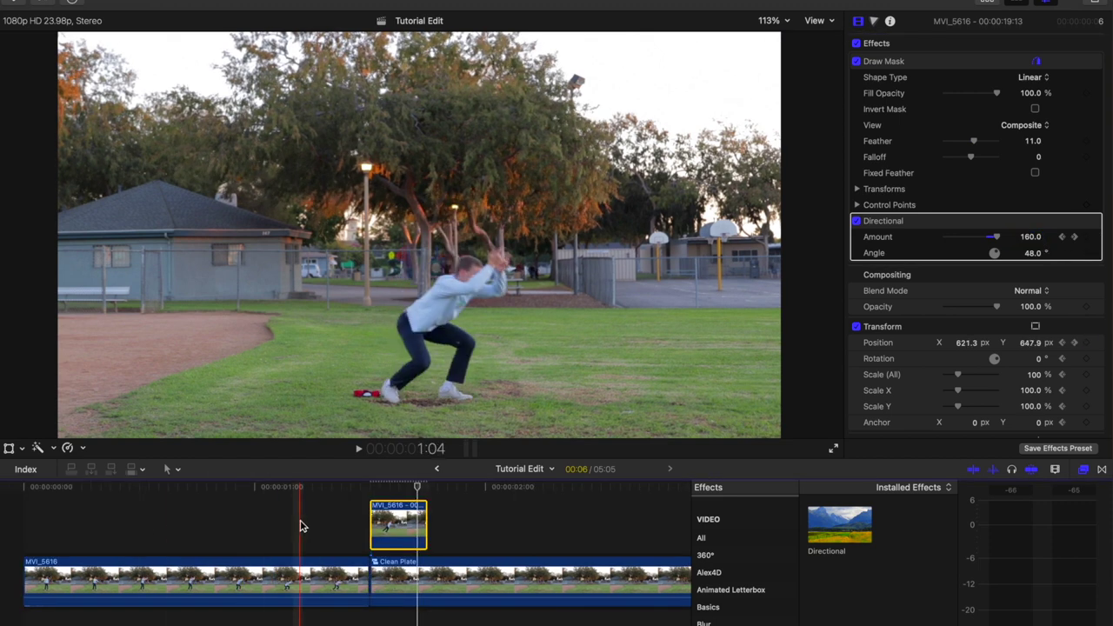
Step: Split the jump clip's speed and set its second section to Fast, then play it back
{"action": "left_click", "coordinate": [294, 567]}
{"action": "key", "text": "shift+b"}
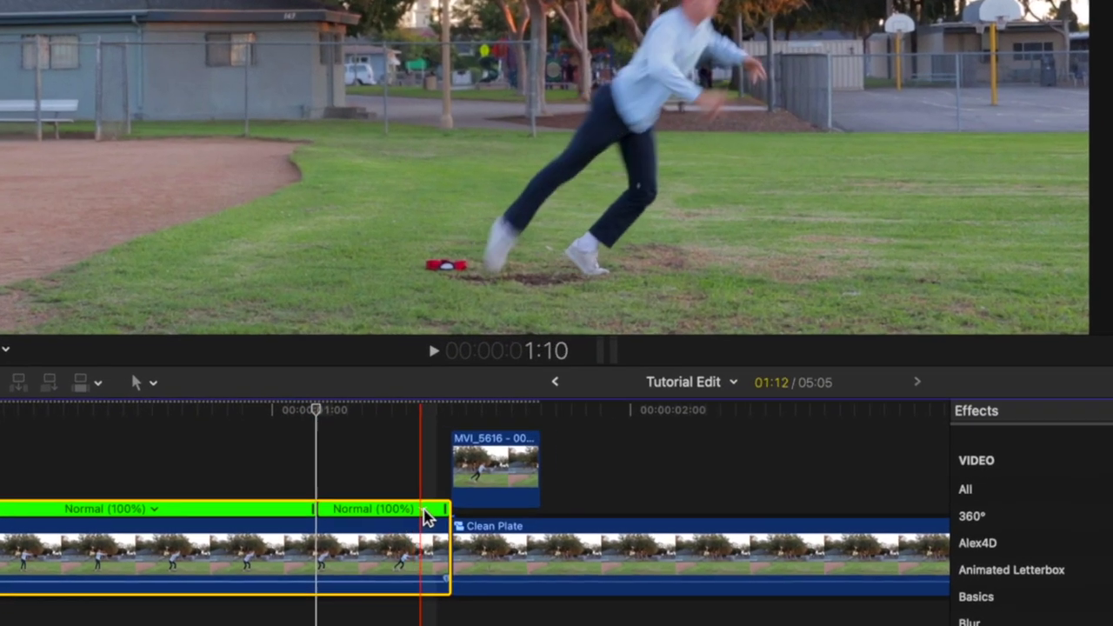
{"action": "left_click", "coordinate": [351, 551]}
{"action": "left_click", "coordinate": [603, 550]}
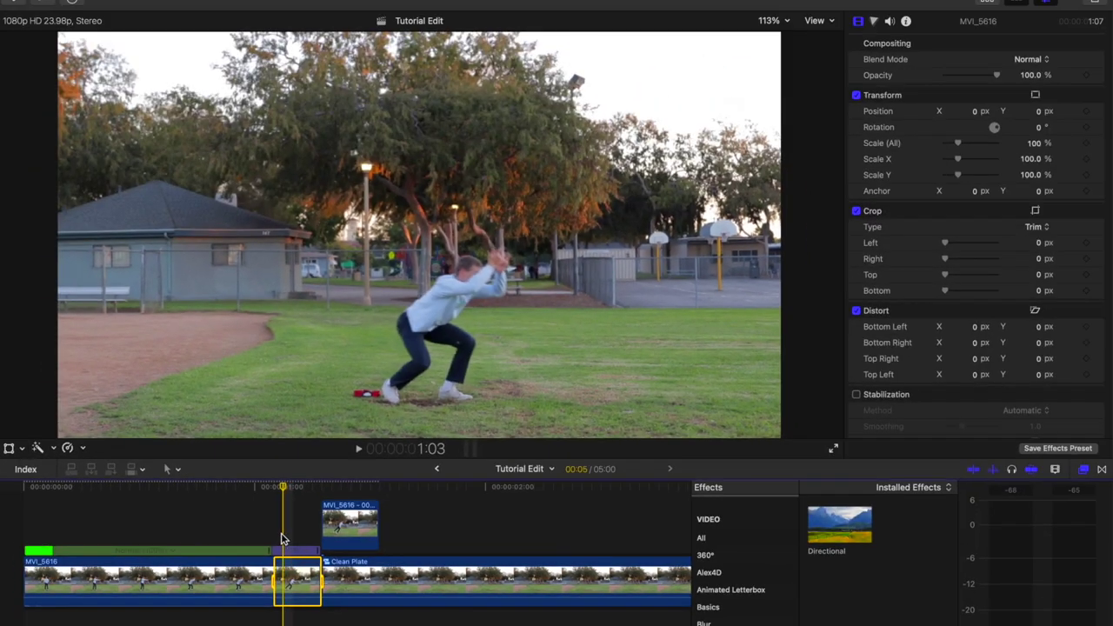
{"action": "key", "text": "space"}
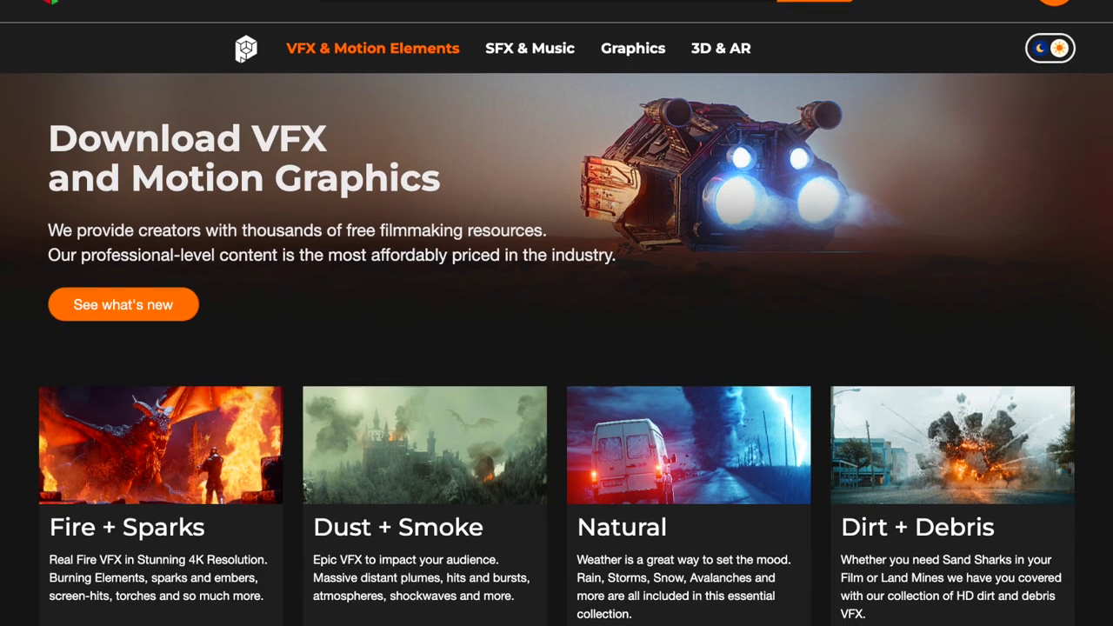
Step: Find (4K) Web Style 1 Medium 7 in Webbing FX, preview it and show its download options
{"action": "scroll", "coordinate": [556, 313], "scroll_direction": "down", "scroll_amount": 4}
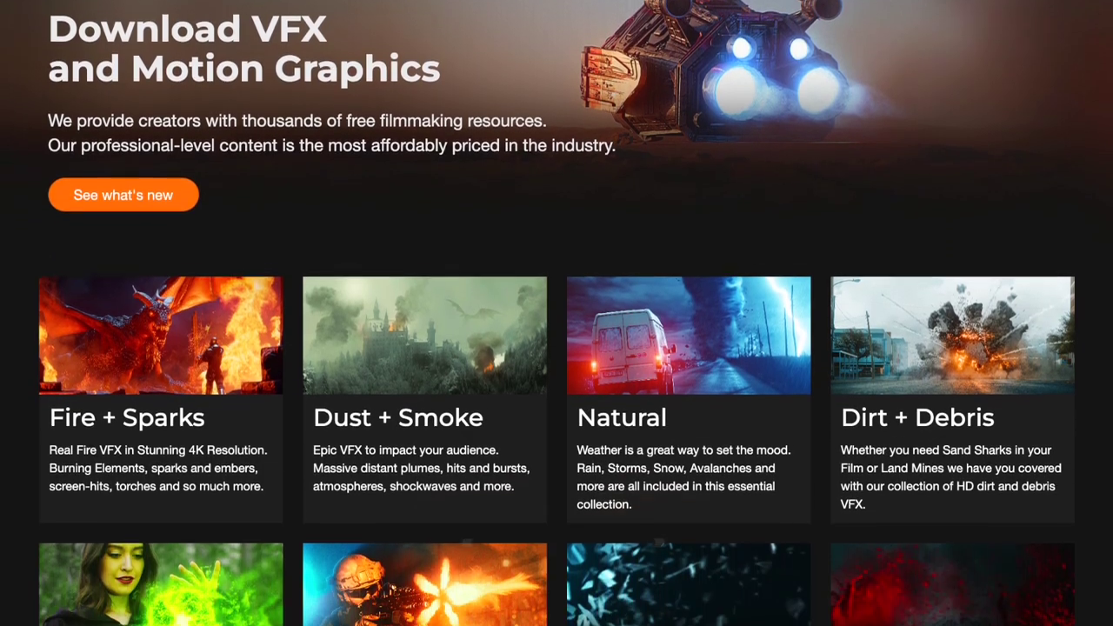
{"action": "scroll", "coordinate": [557, 313], "scroll_direction": "down", "scroll_amount": 4}
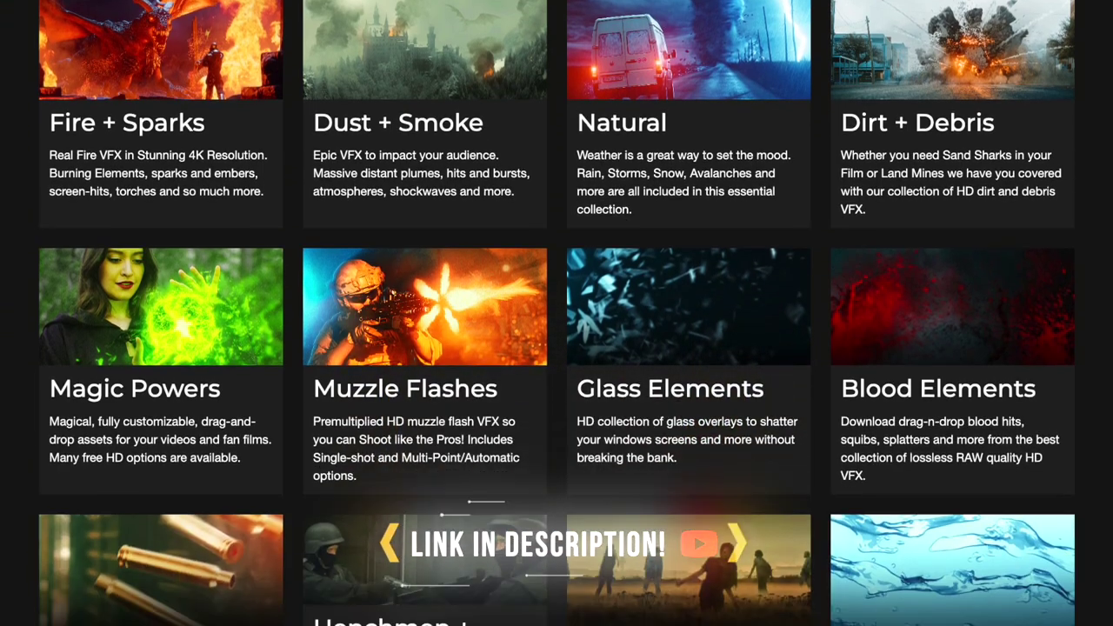
{"action": "scroll", "coordinate": [557, 313], "scroll_direction": "down", "scroll_amount": 5}
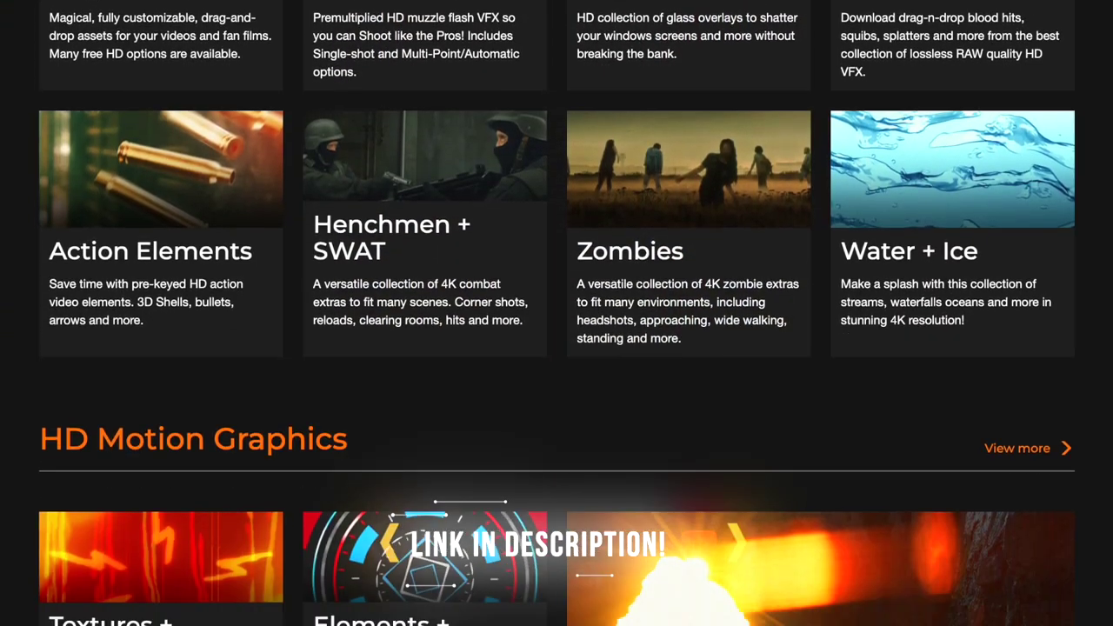
{"action": "scroll", "coordinate": [556, 313], "scroll_direction": "down", "scroll_amount": 2}
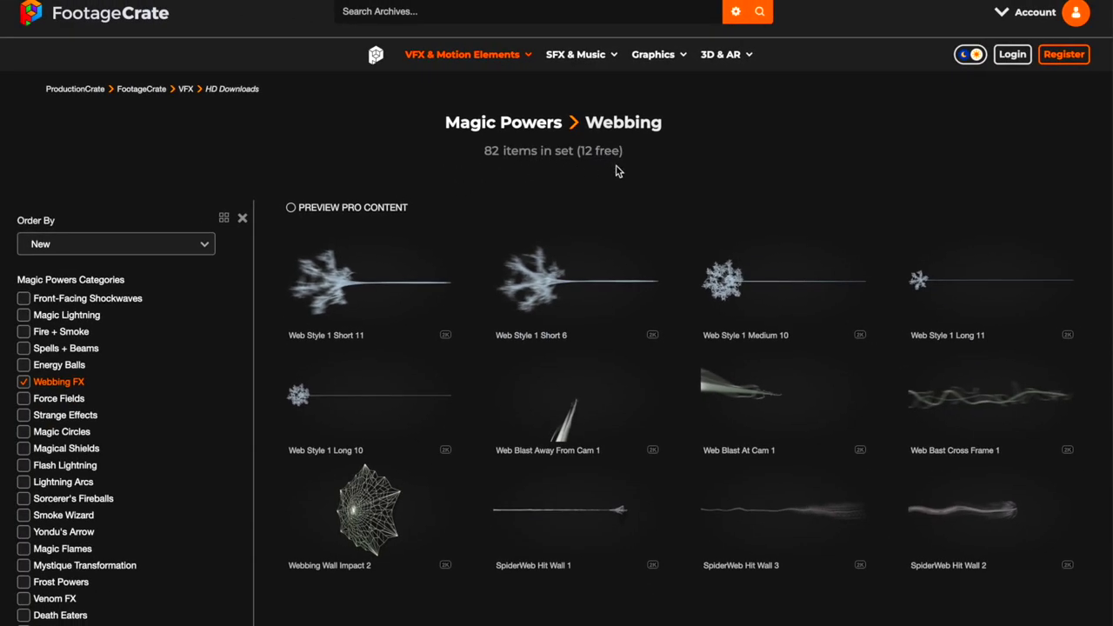
{"action": "scroll", "coordinate": [274, 270], "scroll_direction": "down", "scroll_amount": 20}
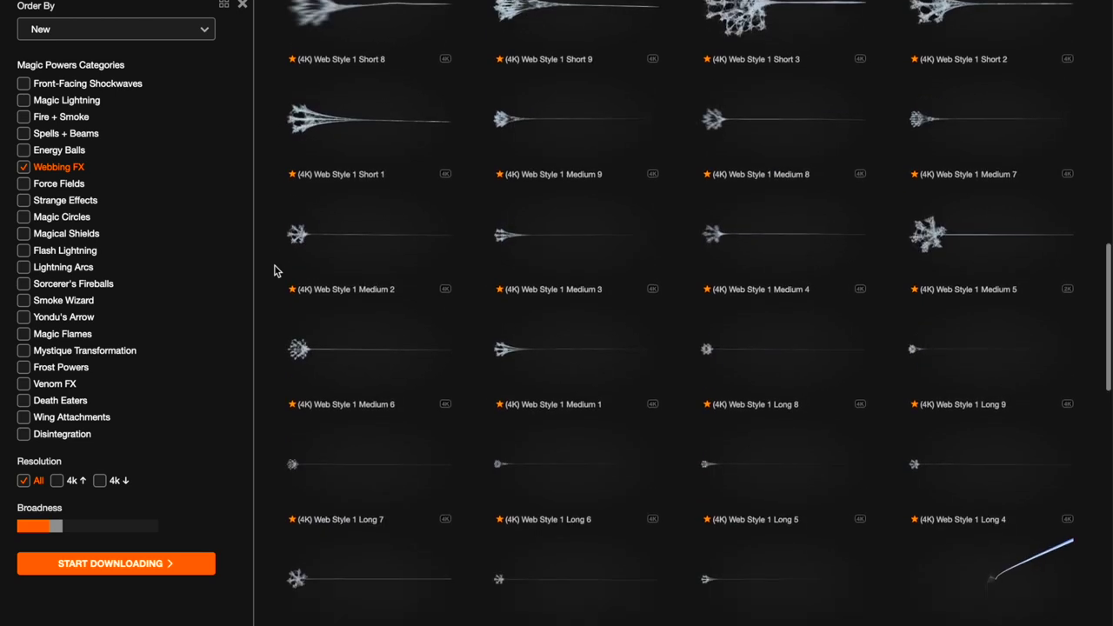
{"action": "scroll", "coordinate": [274, 271], "scroll_direction": "down", "scroll_amount": 10}
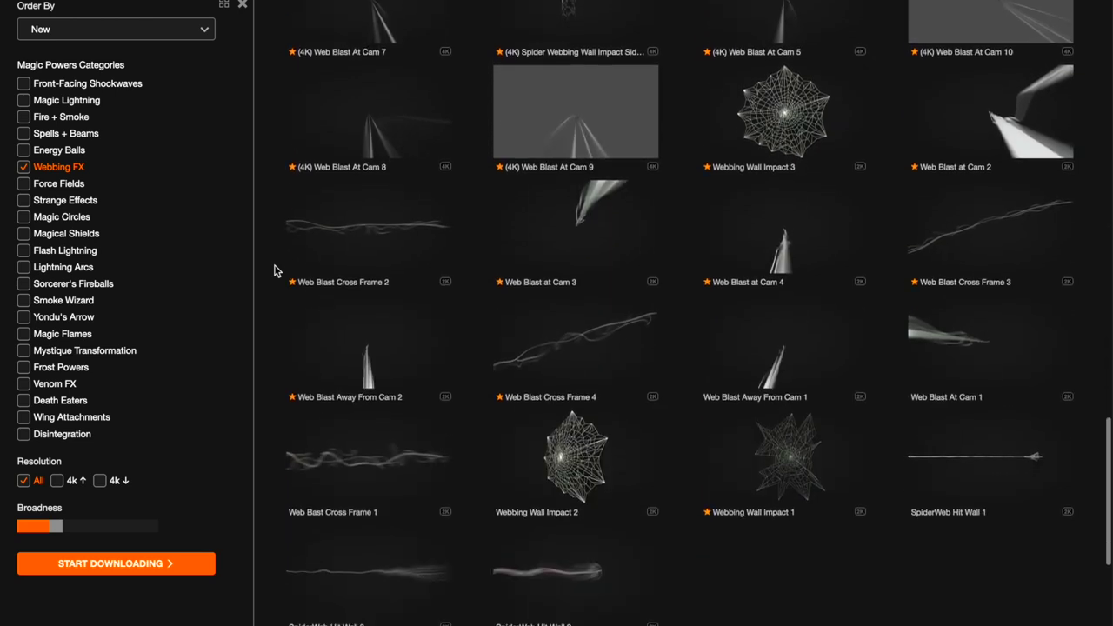
{"action": "scroll", "coordinate": [274, 271], "scroll_direction": "up", "scroll_amount": 10}
{"action": "left_click", "coordinate": [974, 273]}
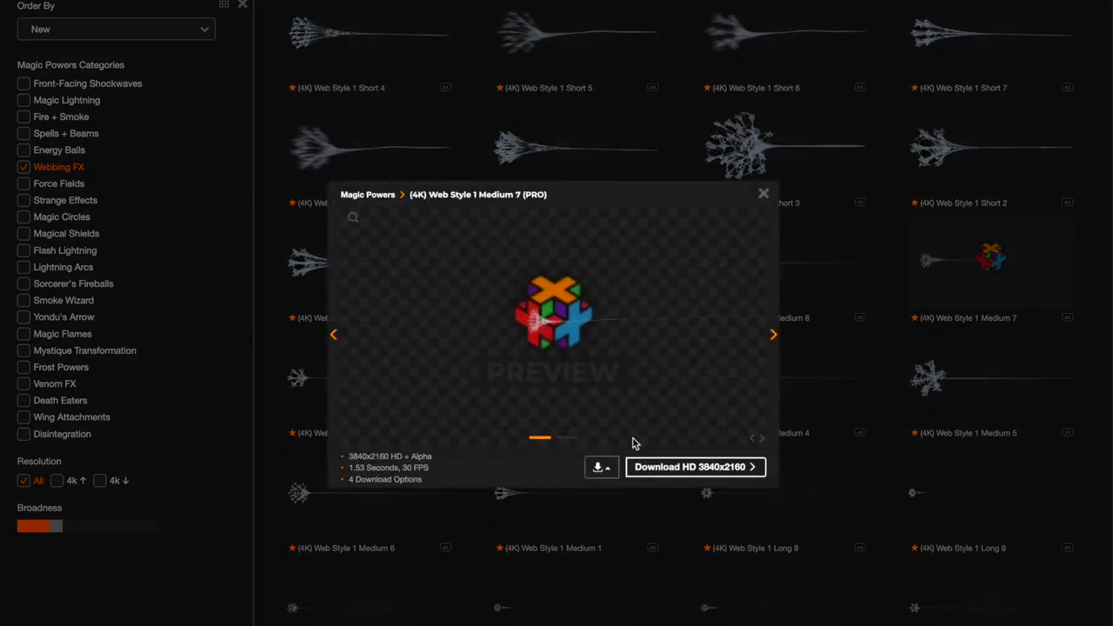
{"action": "left_click", "coordinate": [600, 467]}
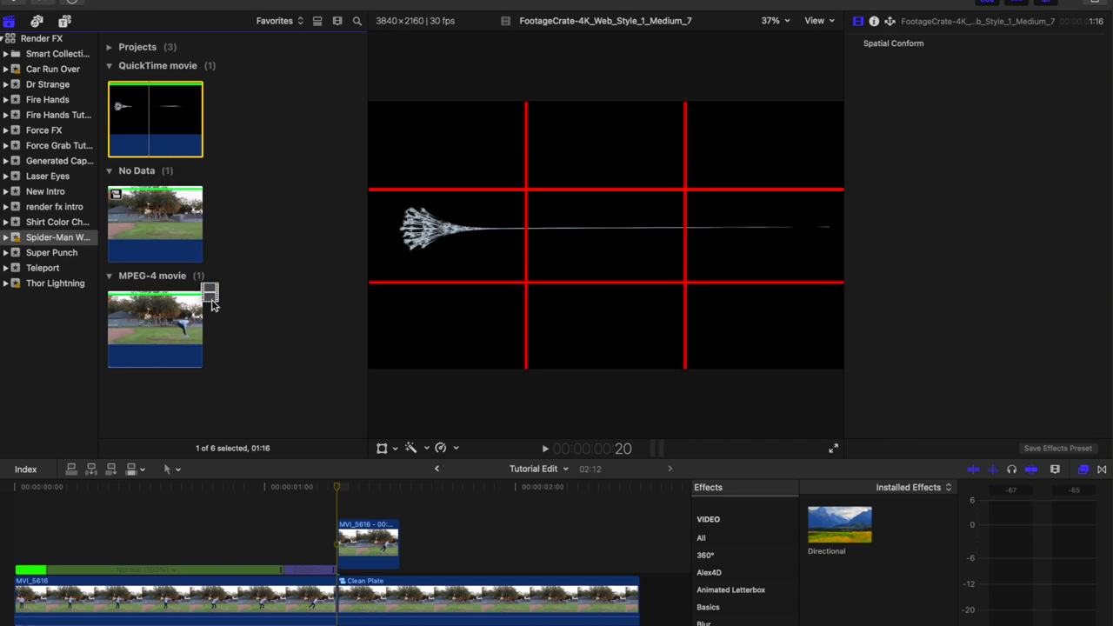
Step: Place the web clip above the footage slightly earlier, flip it horizontally and trim its start
{"action": "left_click_drag", "start_coordinate": [236, 477], "coordinate": [237, 503]}
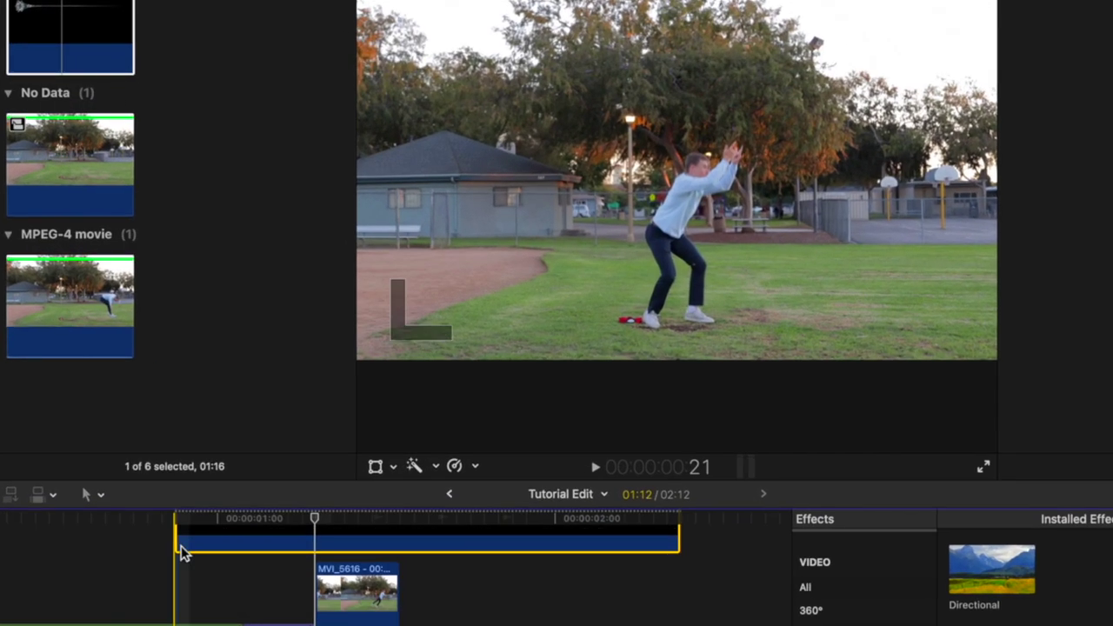
{"action": "left_click_drag", "start_coordinate": [243, 552], "coordinate": [161, 549]}
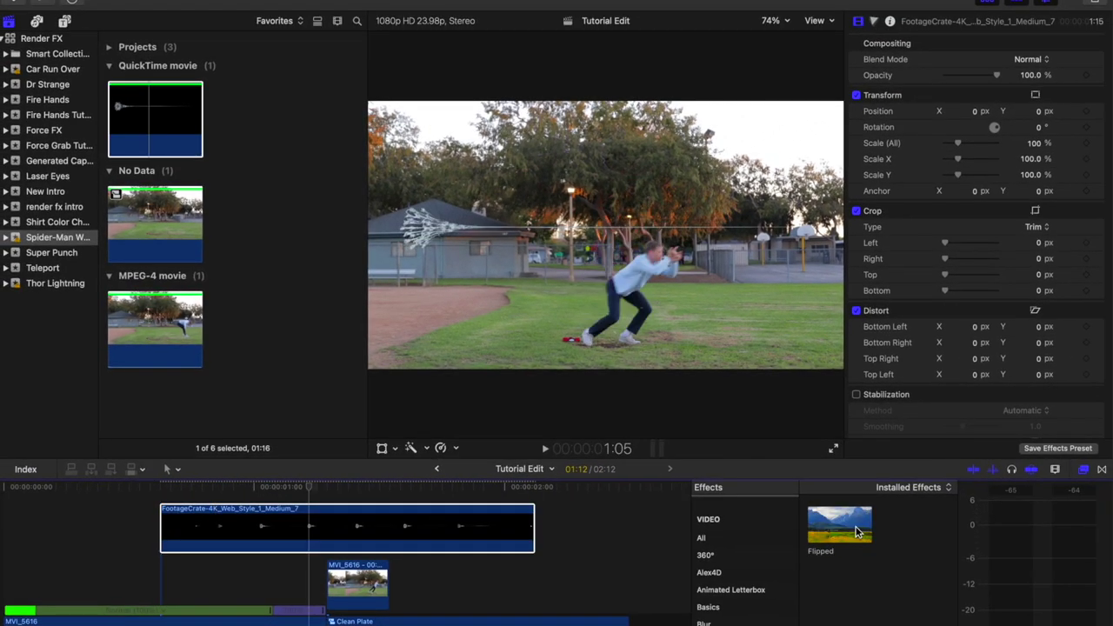
{"action": "left_click_drag", "start_coordinate": [856, 532], "coordinate": [427, 531]}
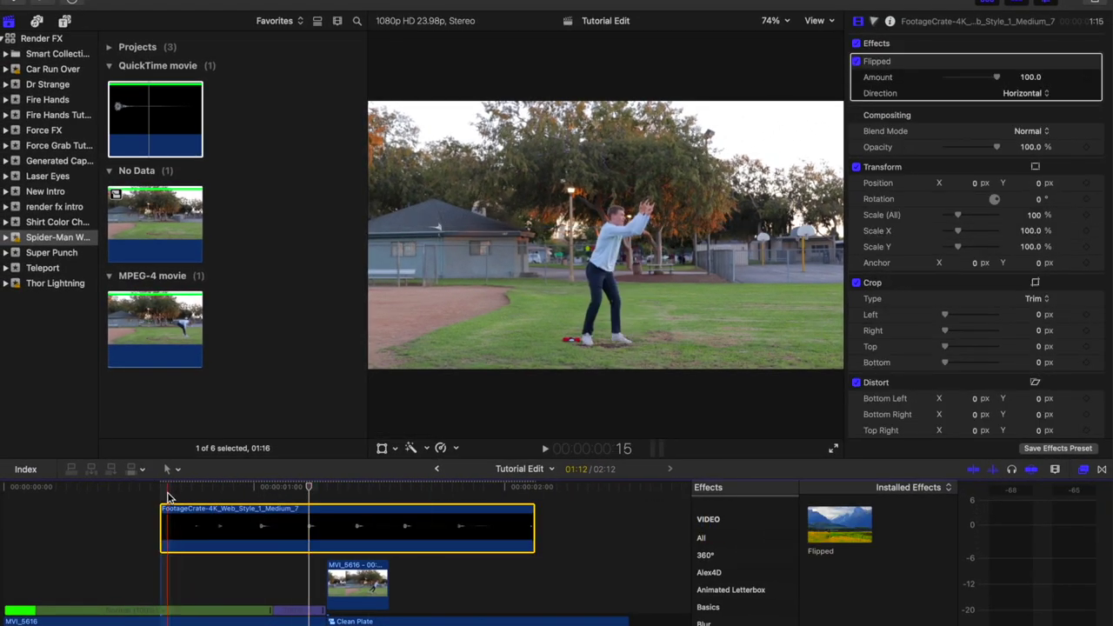
{"action": "left_click_drag", "start_coordinate": [163, 517], "coordinate": [180, 512]}
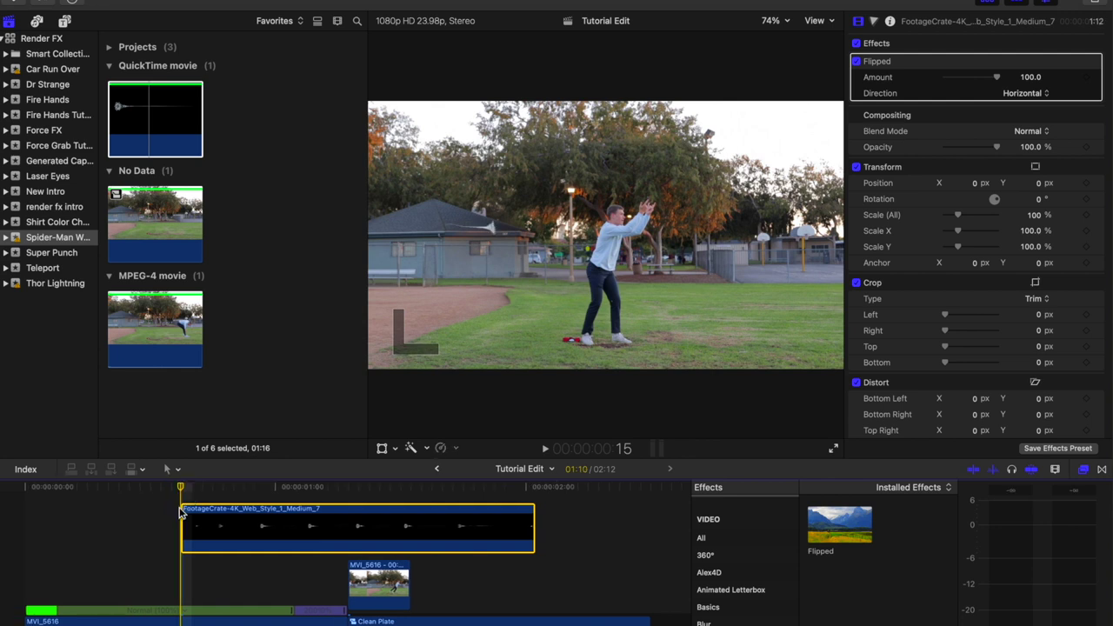
{"action": "left_click", "coordinate": [383, 448]}
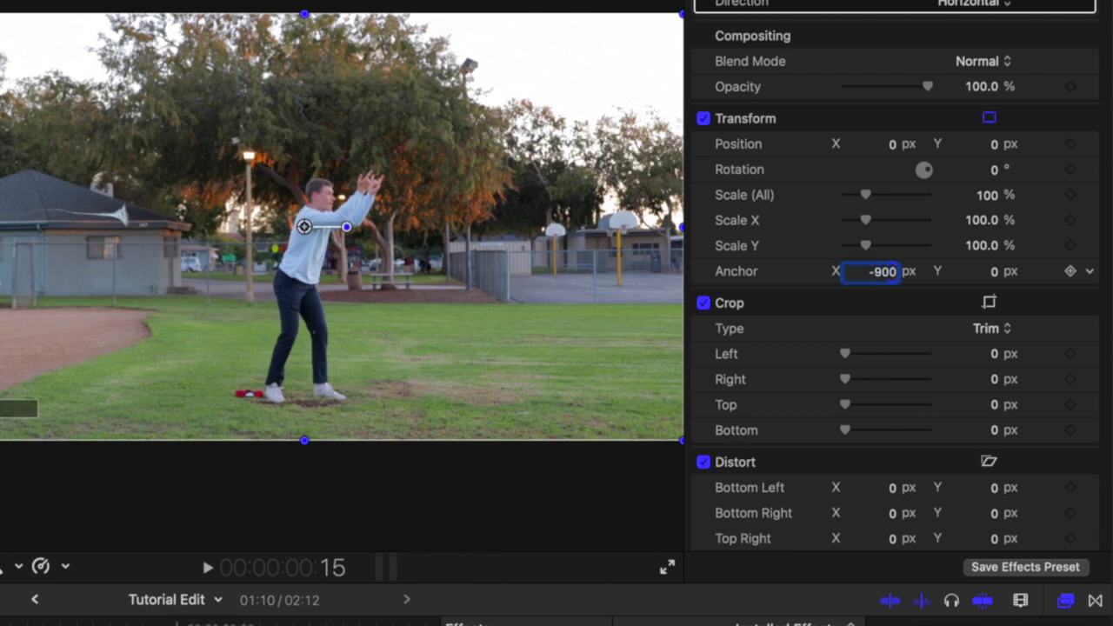
Step: Set the web clip's Anchor Y to 30
{"action": "left_click", "coordinate": [995, 271]}
{"action": "type", "text": "30"}
{"action": "key", "text": "Return"}
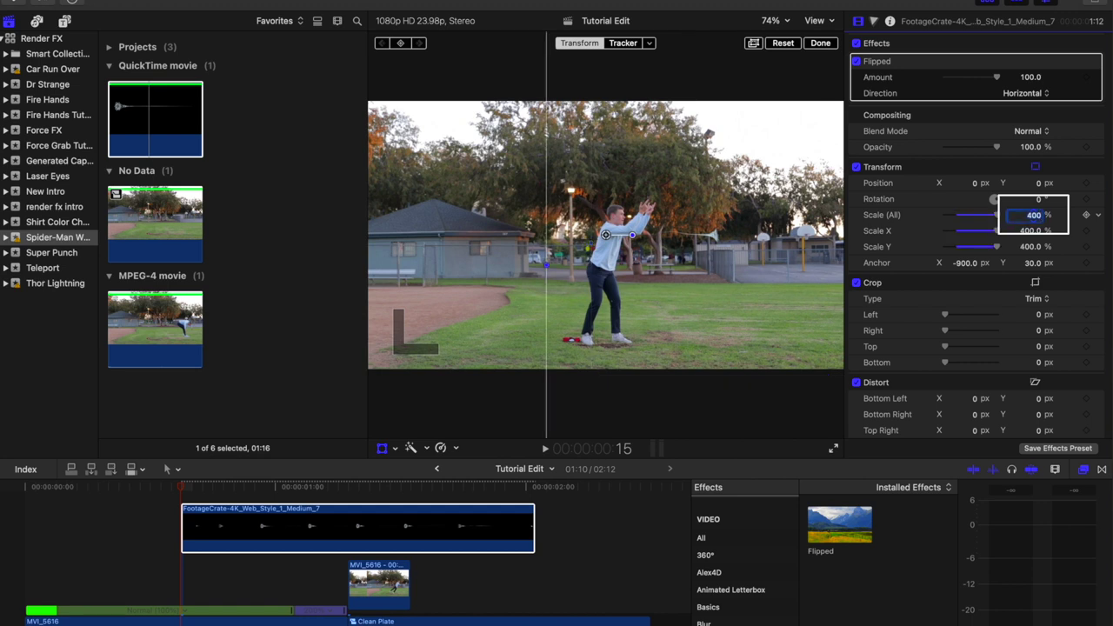
Step: Magnify the viewer, keyframe the web's origin following the hand, and trim the clip's end
{"action": "left_click", "coordinate": [774, 20]}
{"action": "left_click", "coordinate": [790, 145]}
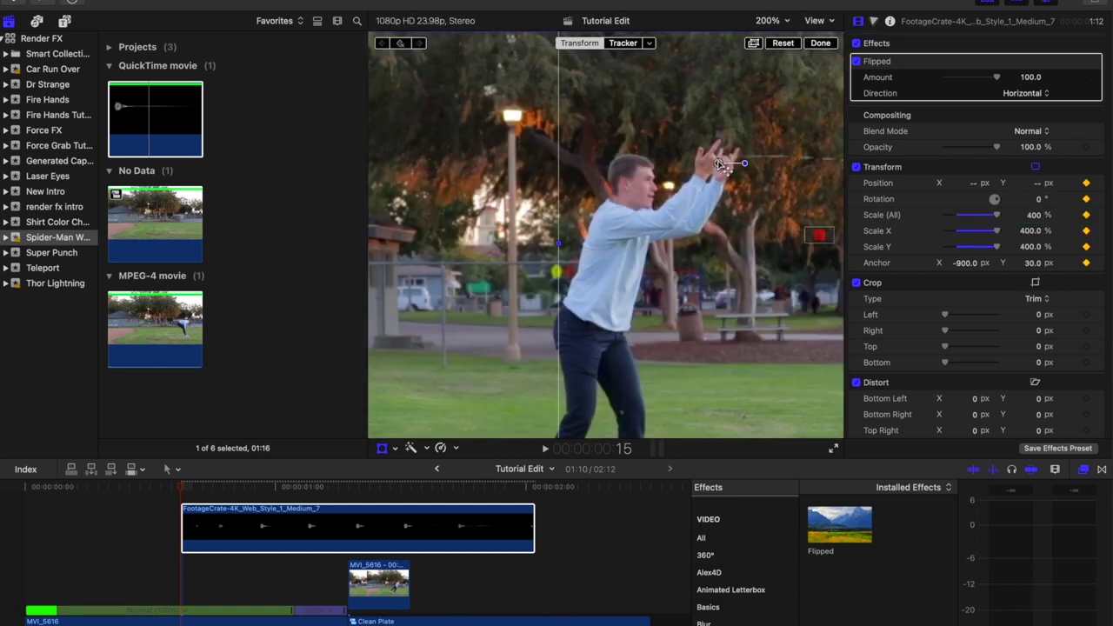
{"action": "left_click_drag", "start_coordinate": [718, 163], "coordinate": [693, 191]}
{"action": "key", "text": "Right"}
{"action": "key", "text": "Right"}
{"action": "key", "text": "Right"}
{"action": "key", "text": "Right"}
{"action": "key", "text": "Right"}
{"action": "key", "text": "Right"}
{"action": "key", "text": "Right"}
{"action": "key", "text": "Right"}
{"action": "key", "text": "Right"}
{"action": "key", "text": "Right"}
{"action": "key", "text": "Right"}
{"action": "key", "text": "Right"}
{"action": "key", "text": "Right"}
{"action": "key", "text": "Right"}
{"action": "key", "text": "Right"}
{"action": "key", "text": "Right"}
{"action": "key", "text": "Right"}
{"action": "key", "text": "Right"}
{"action": "key", "text": "Right"}
{"action": "key", "text": "Right"}
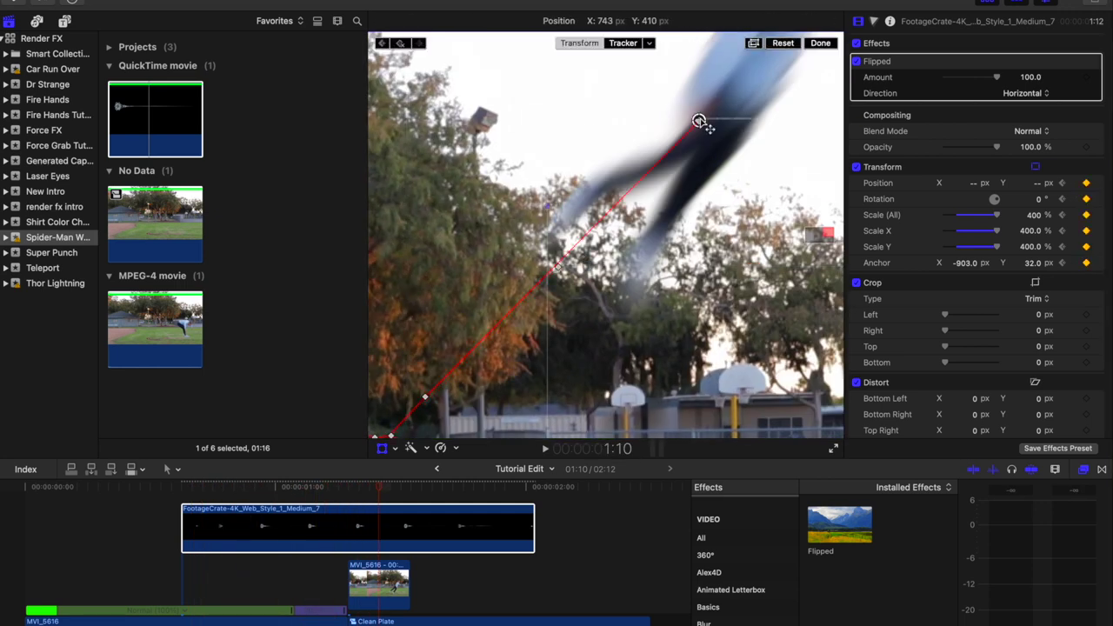
{"action": "left_click", "coordinate": [392, 528]}
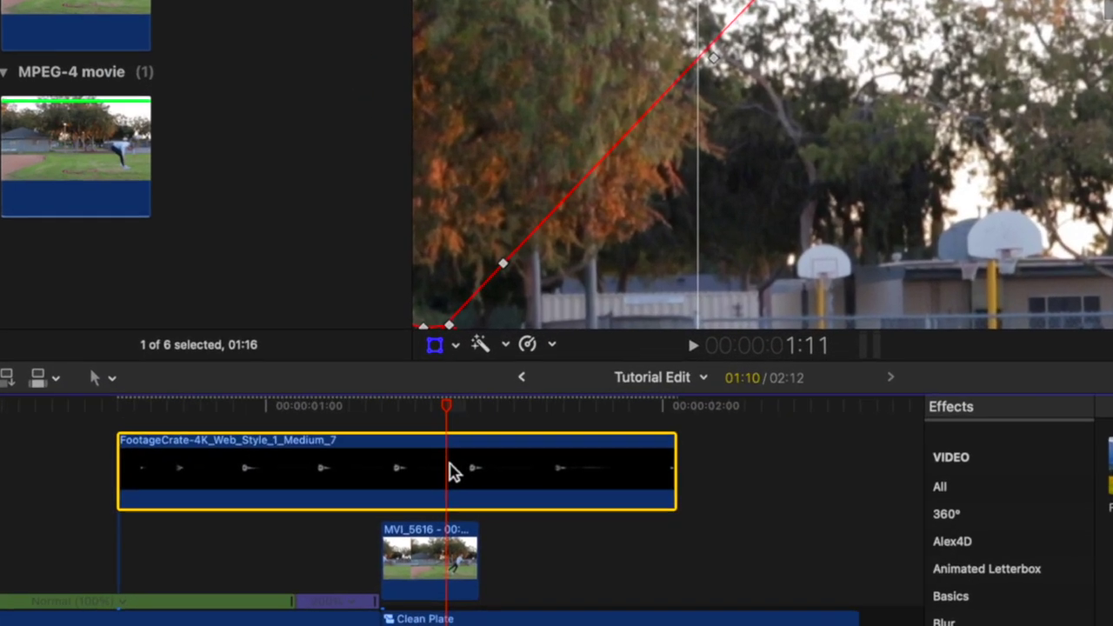
{"action": "key", "text": "alt+]"}
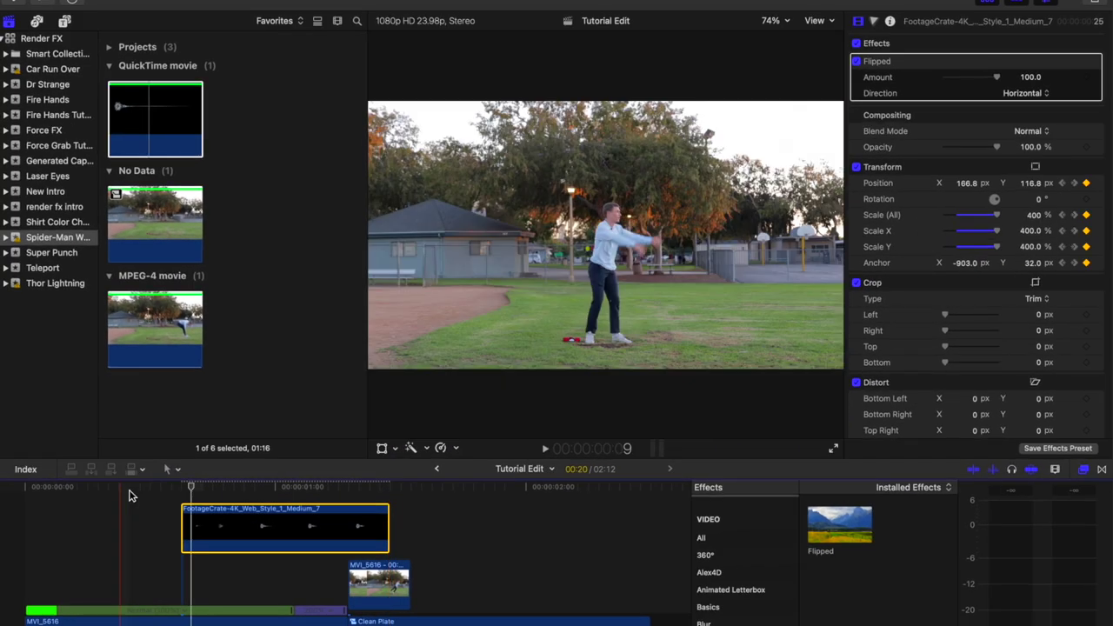
Step: Keyframe the web clip's Rotation from 48° at the start to 55° later
{"action": "key", "text": "l"}
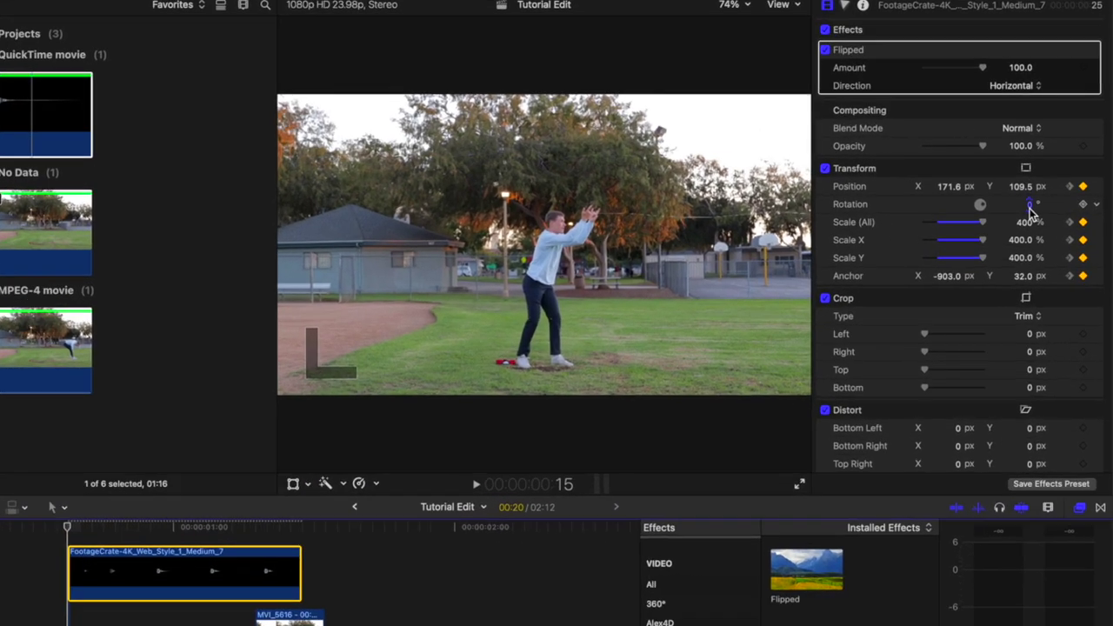
{"action": "left_click", "coordinate": [1038, 201]}
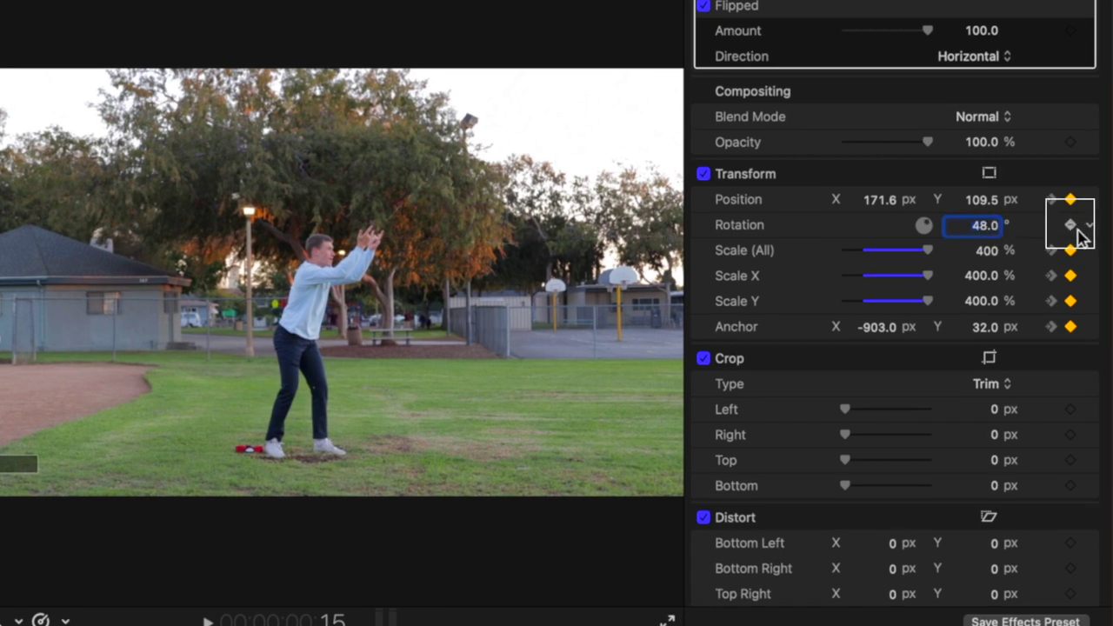
{"action": "key", "text": "l"}
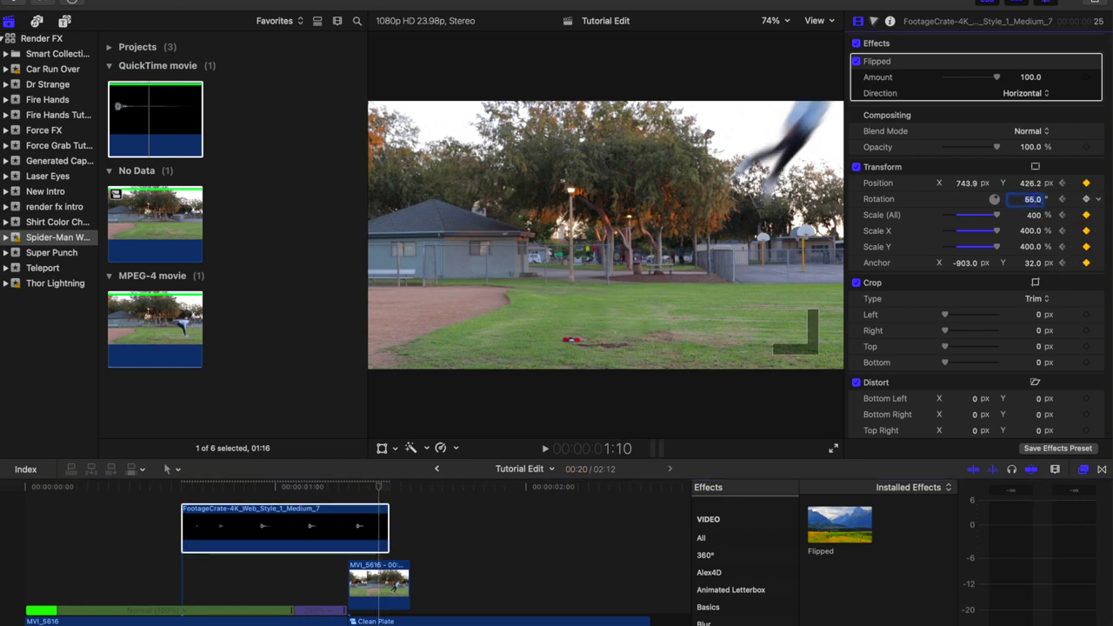
{"action": "left_click", "coordinate": [180, 485]}
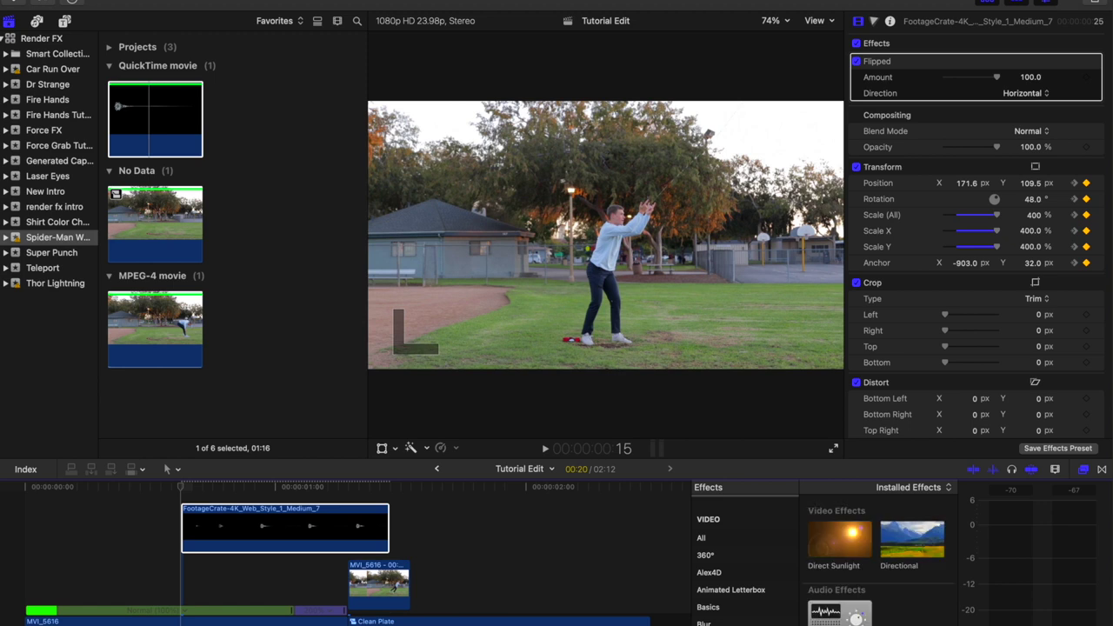
Step: Add a Directional blur (Amount 25) to the web clip and reposition it at a later frame
{"action": "double_click", "coordinate": [907, 541]}
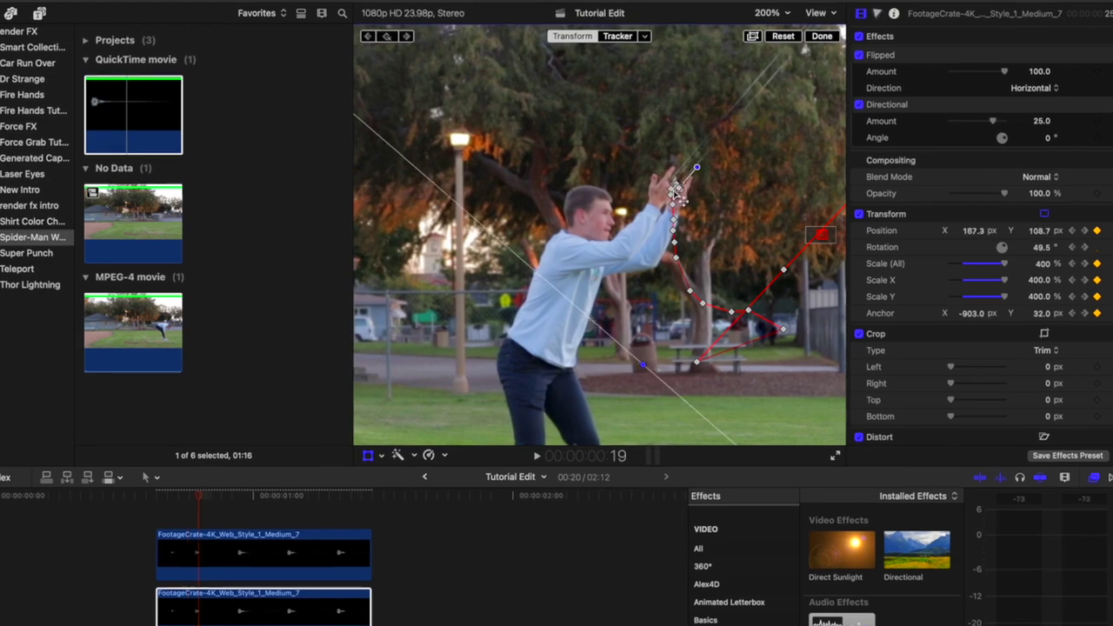
{"action": "left_click_drag", "start_coordinate": [677, 191], "coordinate": [536, 266]}
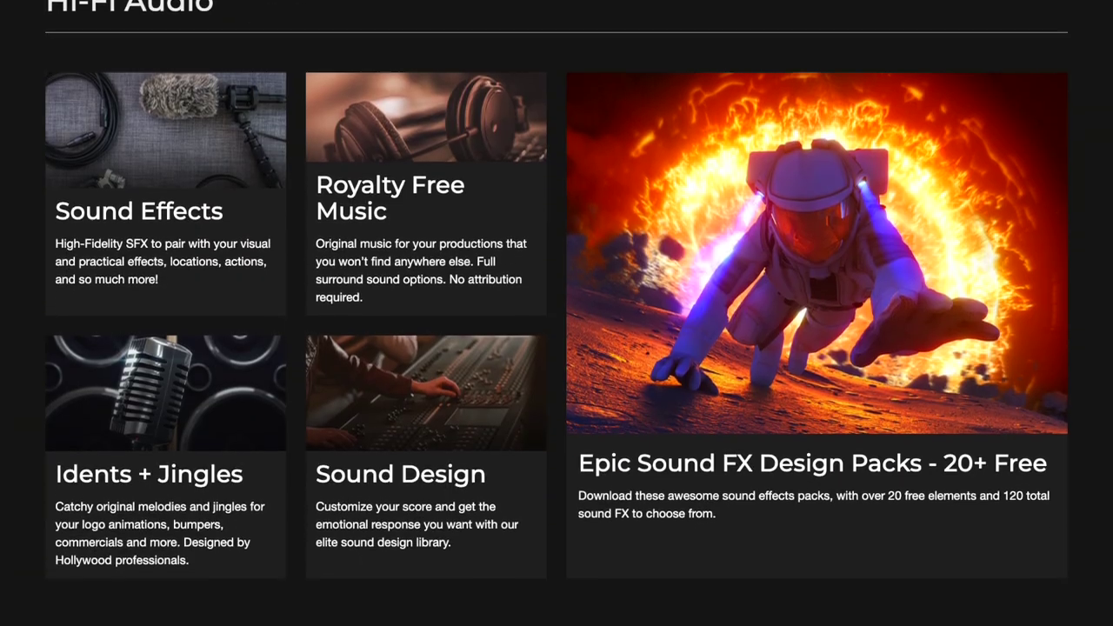
Step: Scroll down the Footage Crate audio listing toward the Web Shooter 3 sound effect
{"action": "scroll", "coordinate": [556, 348], "scroll_direction": "down", "scroll_amount": 5}
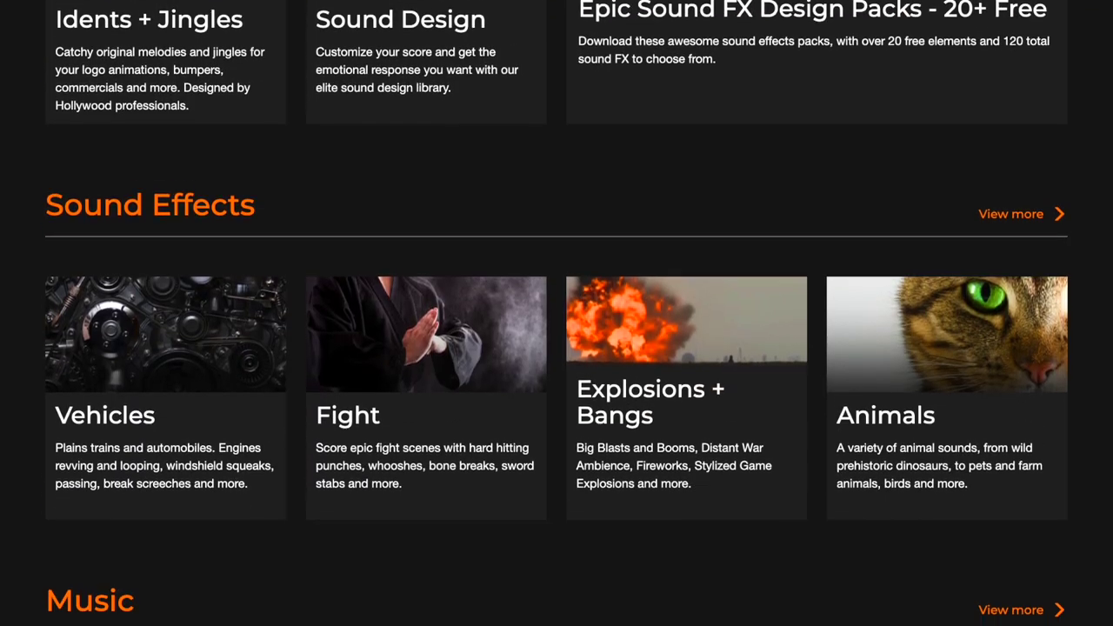
{"action": "scroll", "coordinate": [556, 348], "scroll_direction": "down", "scroll_amount": 4}
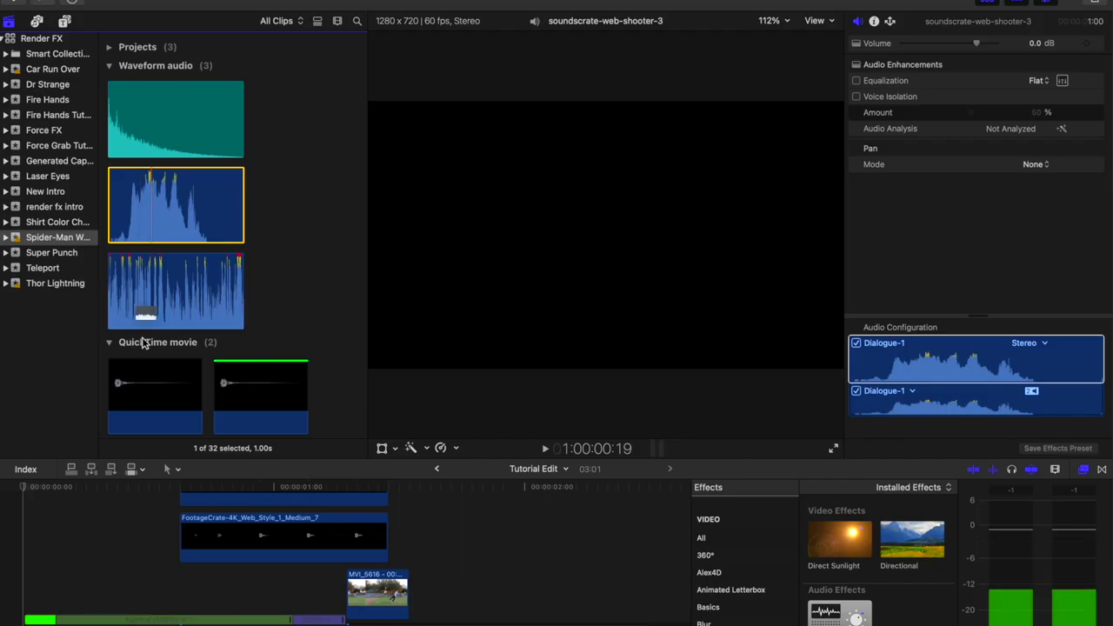
Step: Move the soundcrate-web-shooter-3 clip to the timeline start and deselect it
{"action": "left_click_drag", "start_coordinate": [182, 525], "coordinate": [106, 528]}
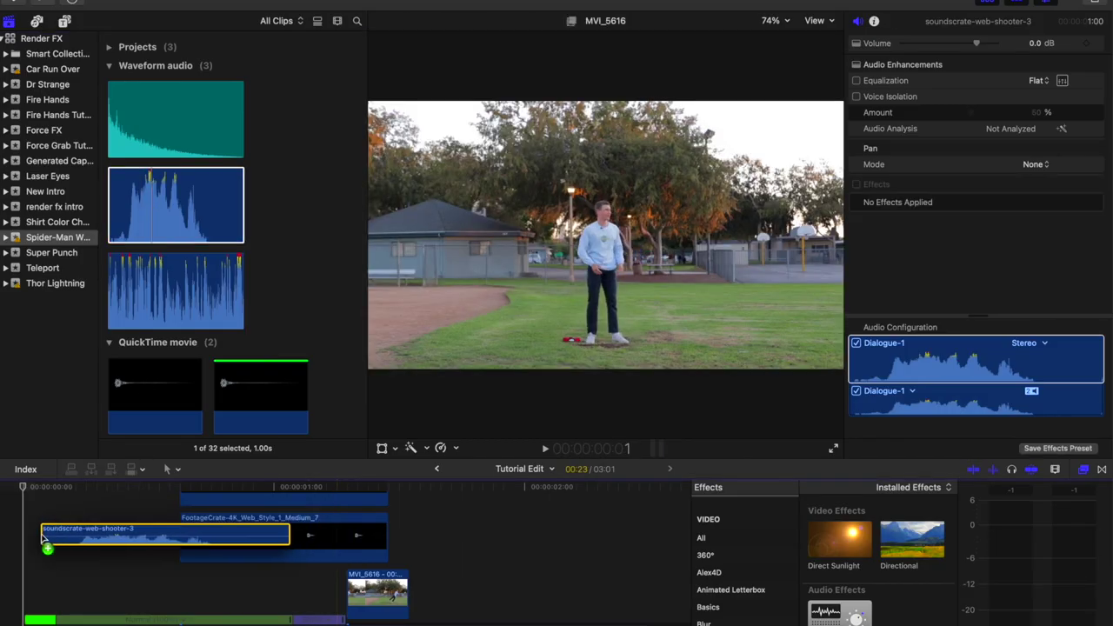
{"action": "left_click", "coordinate": [43, 540]}
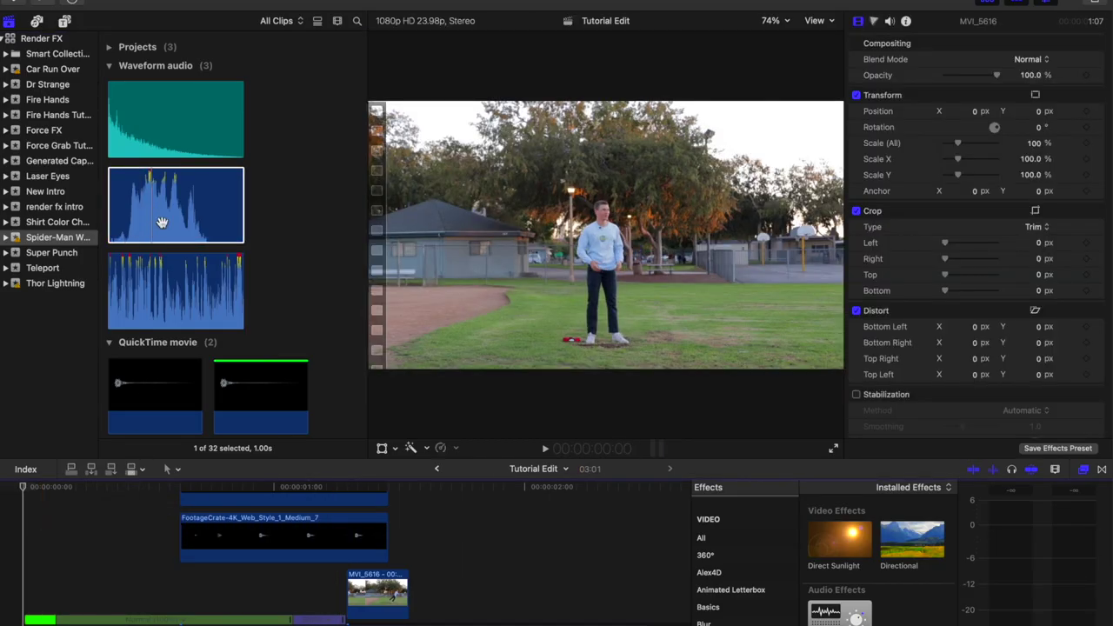